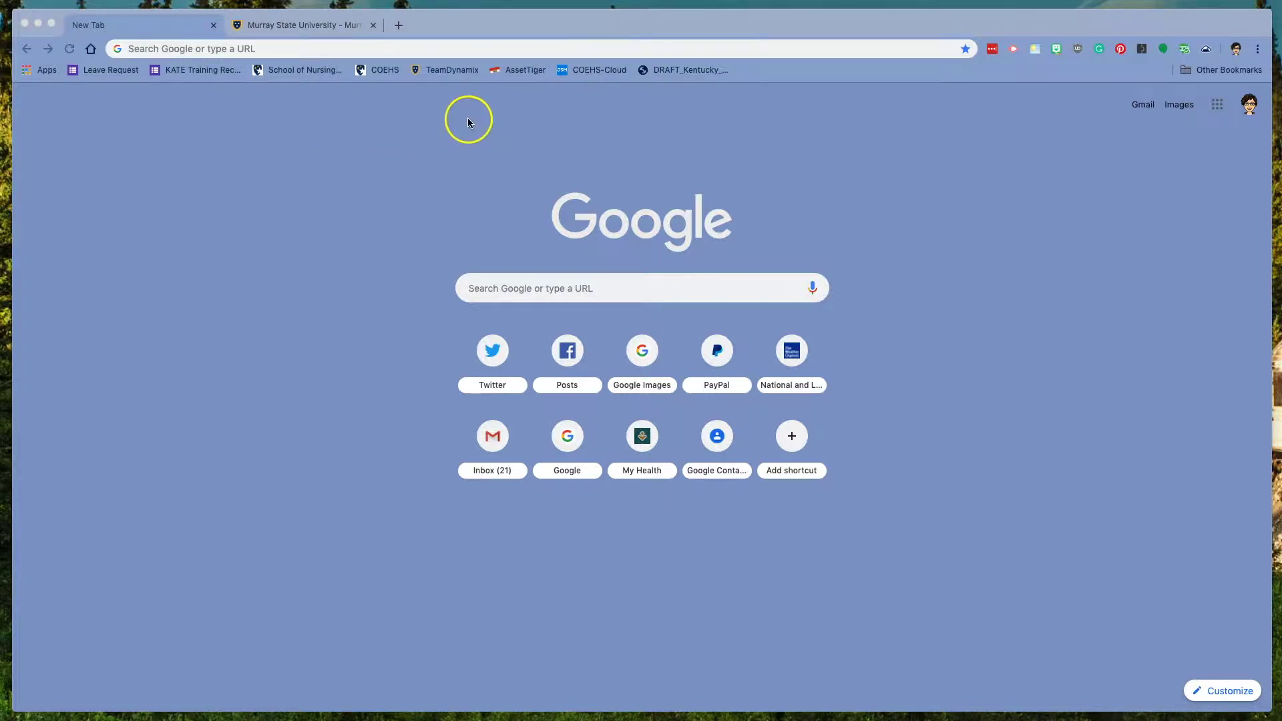
{"action": "left_click", "coordinate": [1257, 49]}
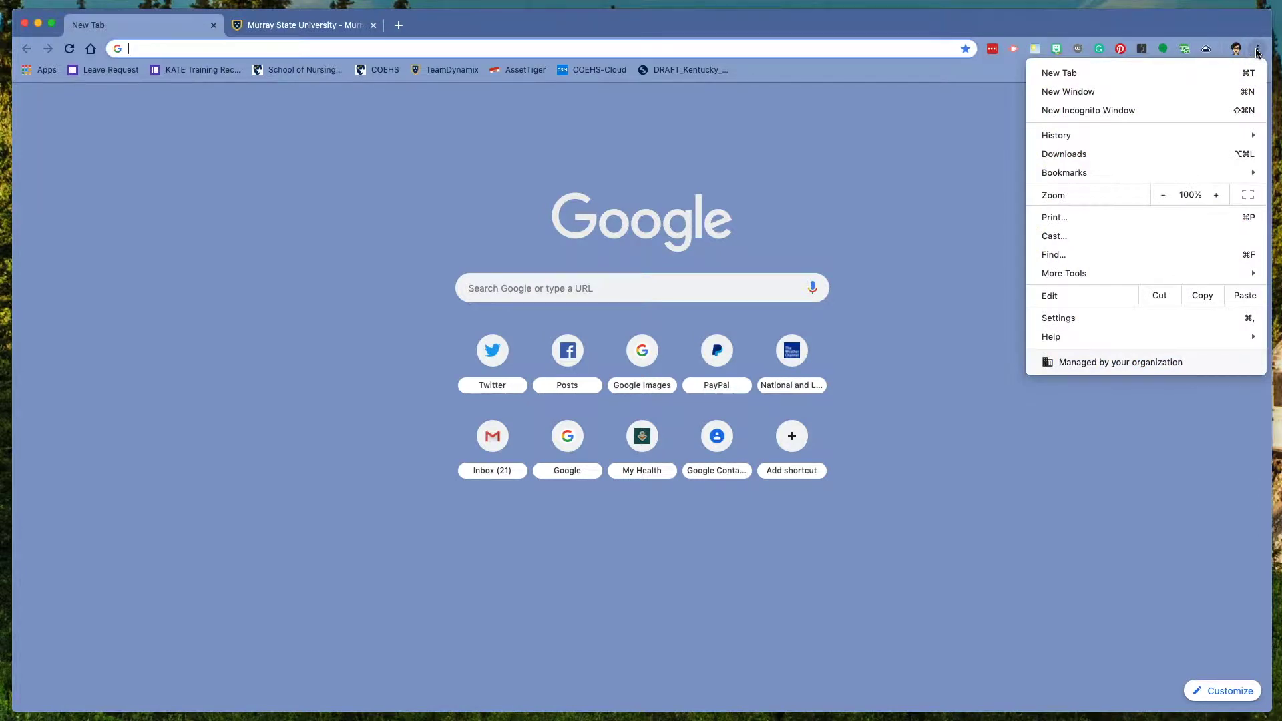
{"action": "left_click", "coordinate": [1102, 173]}
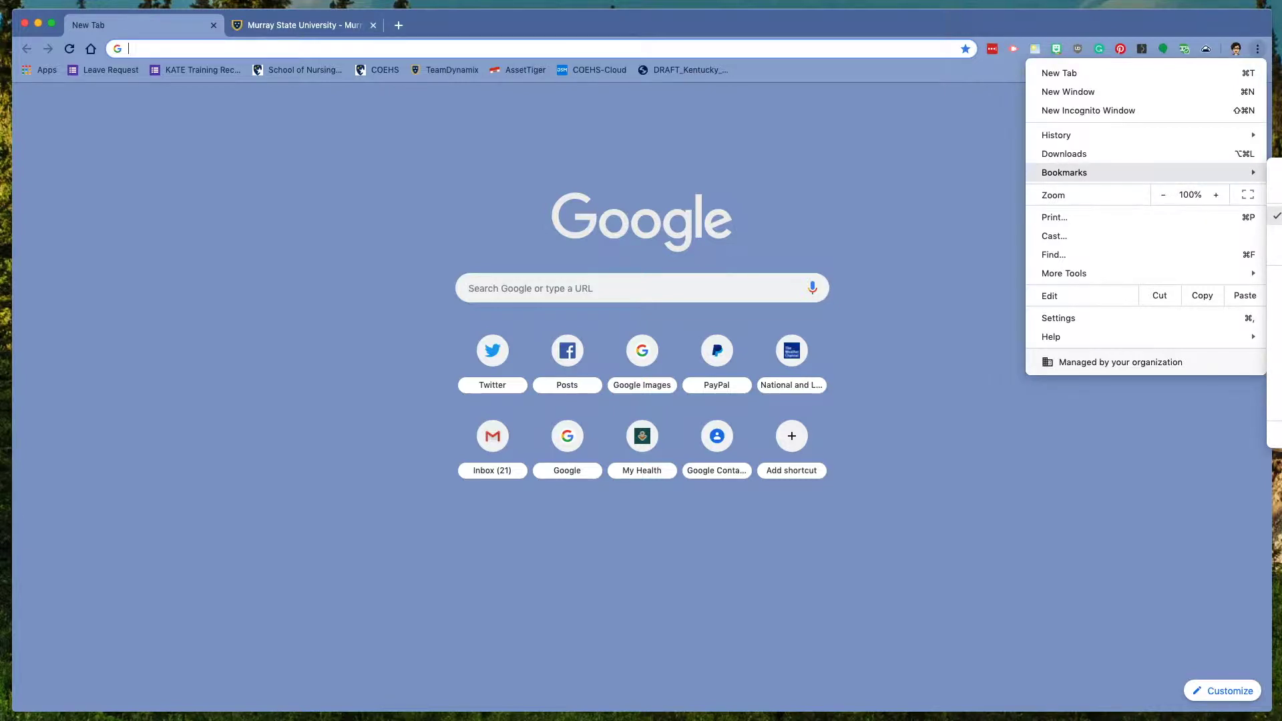
{"action": "left_click", "coordinate": [938, 163]}
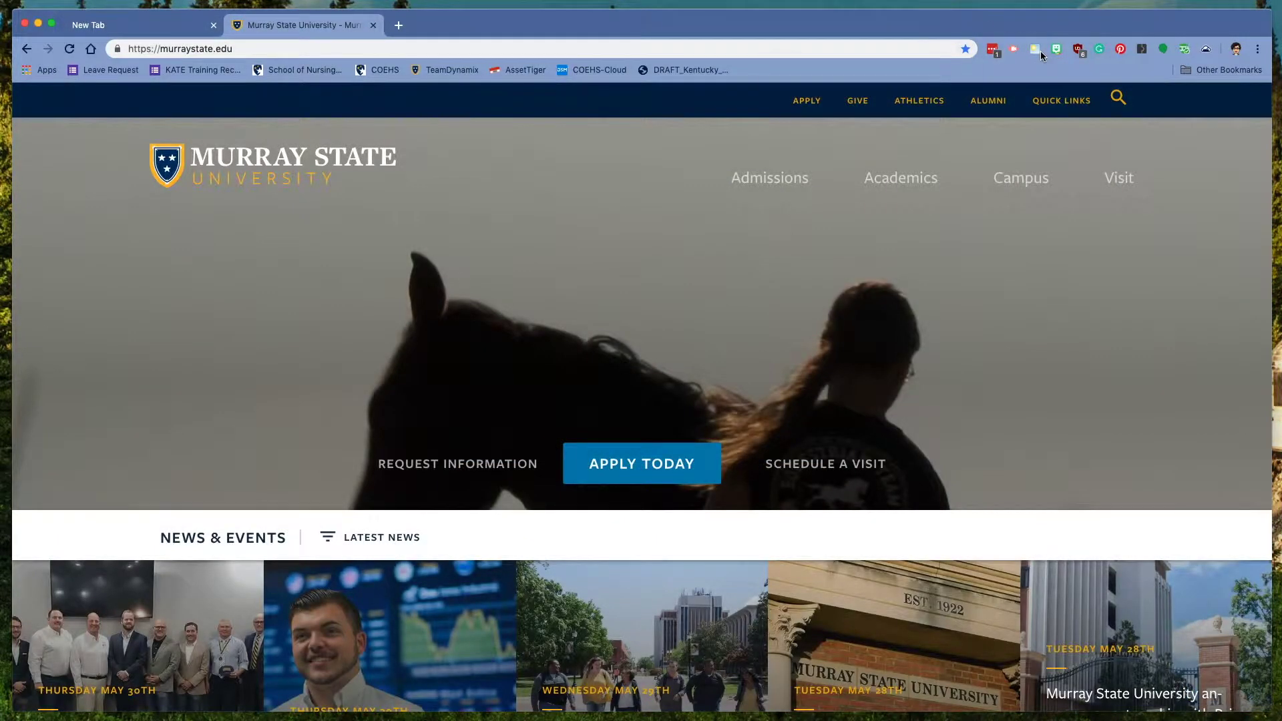
Step: Move the Murray State University page's bookmark into the Murray State folder under Other Bookmarks and save it
{"action": "left_click", "coordinate": [965, 48]}
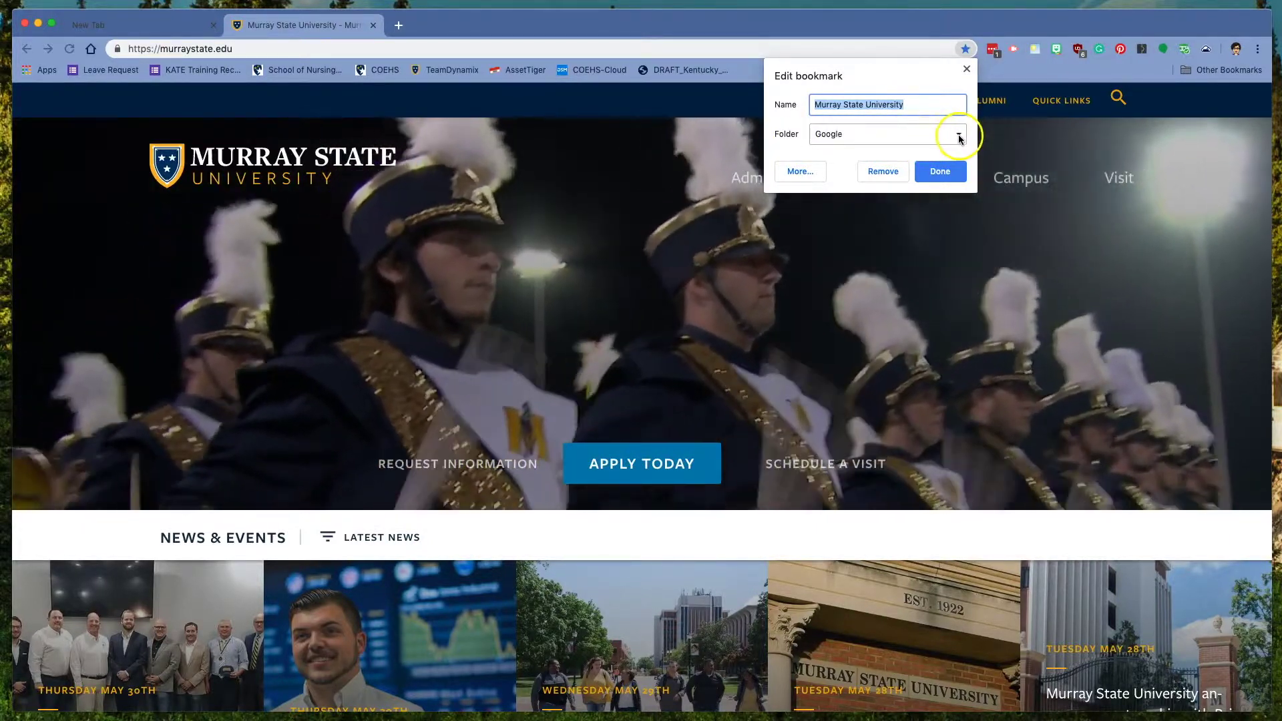
{"action": "left_click", "coordinate": [959, 135]}
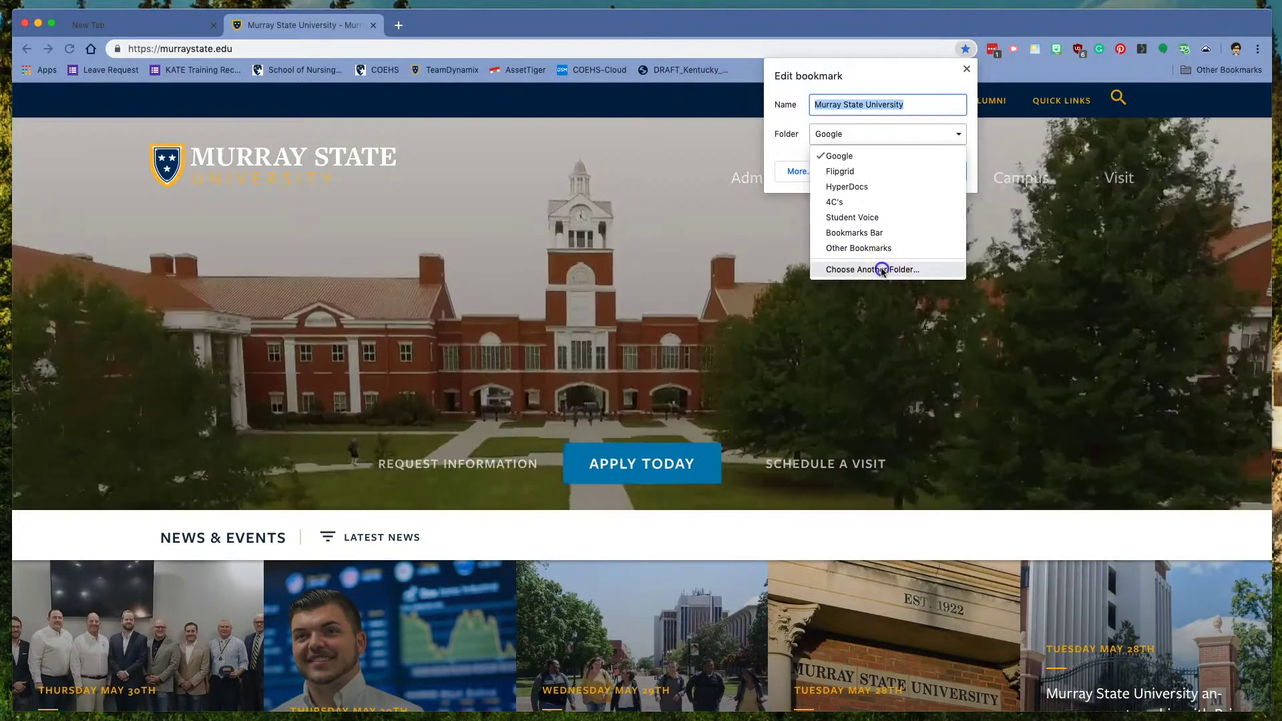
{"action": "left_click", "coordinate": [881, 270]}
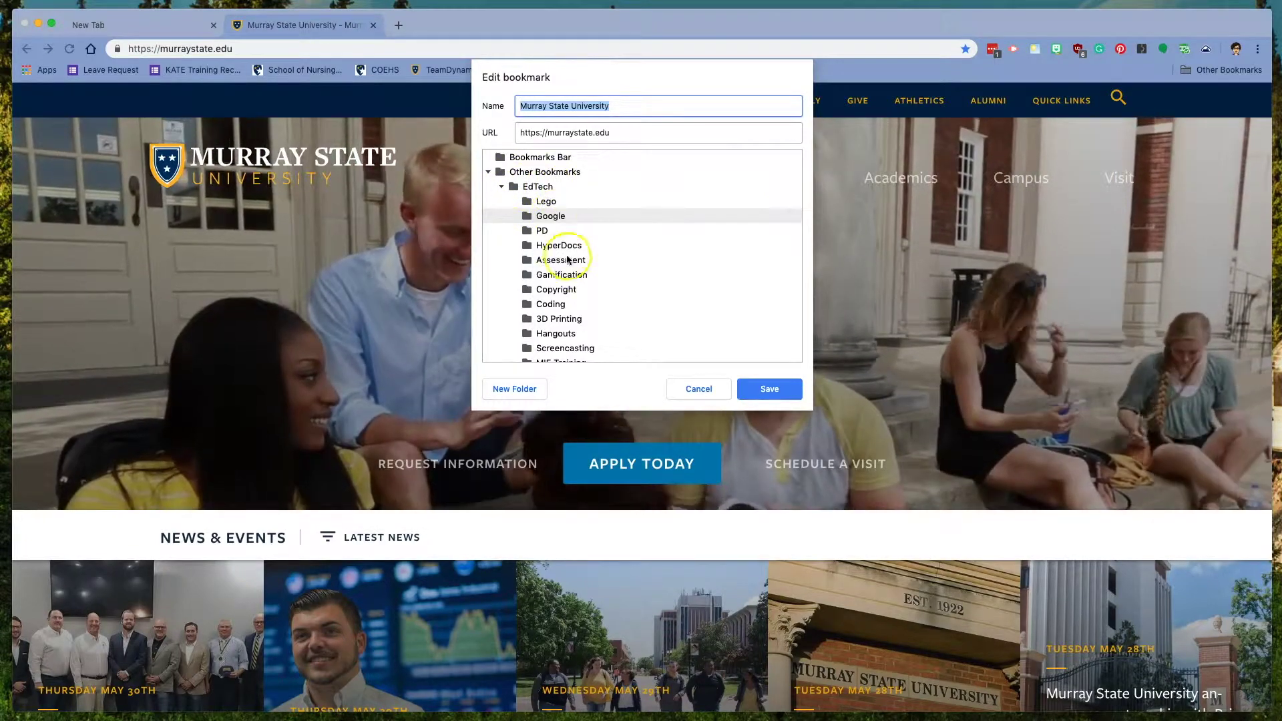
{"action": "scroll", "coordinate": [567, 259], "scroll_direction": "down", "scroll_amount": 15}
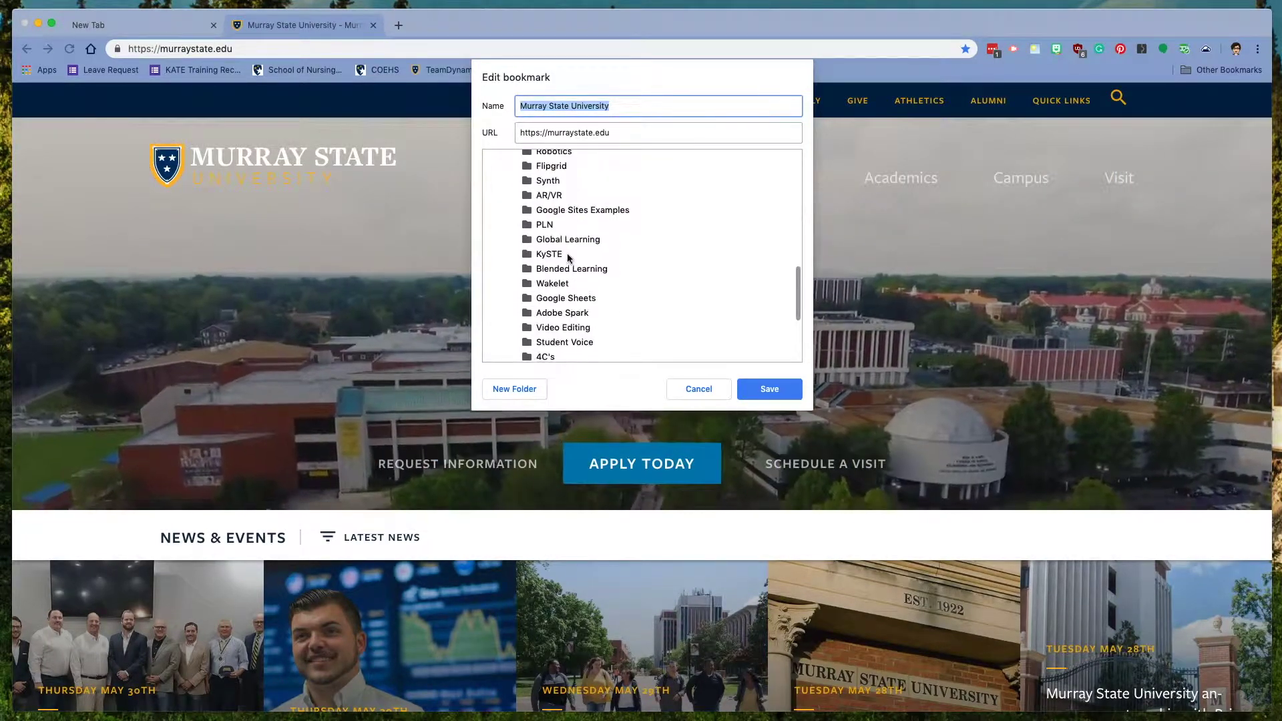
{"action": "scroll", "coordinate": [567, 259], "scroll_direction": "down", "scroll_amount": 5}
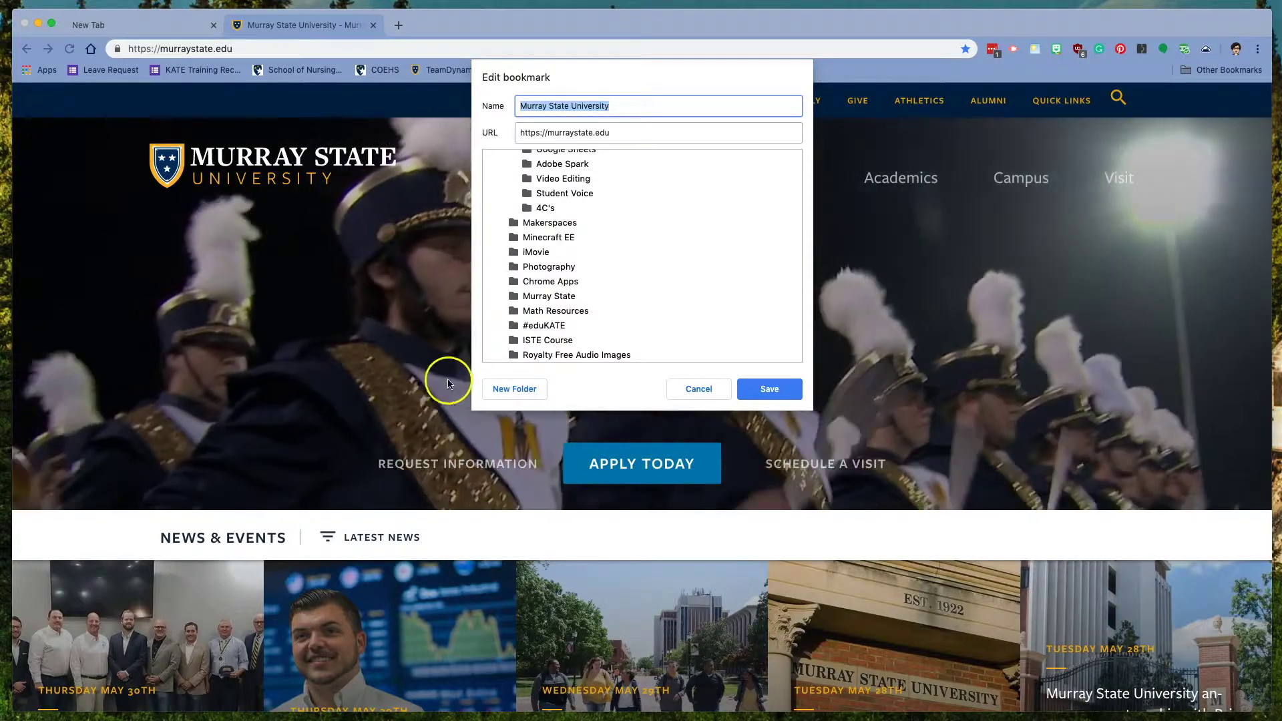
{"action": "scroll", "coordinate": [563, 217], "scroll_direction": "up", "scroll_amount": 10}
{"action": "scroll", "coordinate": [554, 223], "scroll_direction": "up", "scroll_amount": 1}
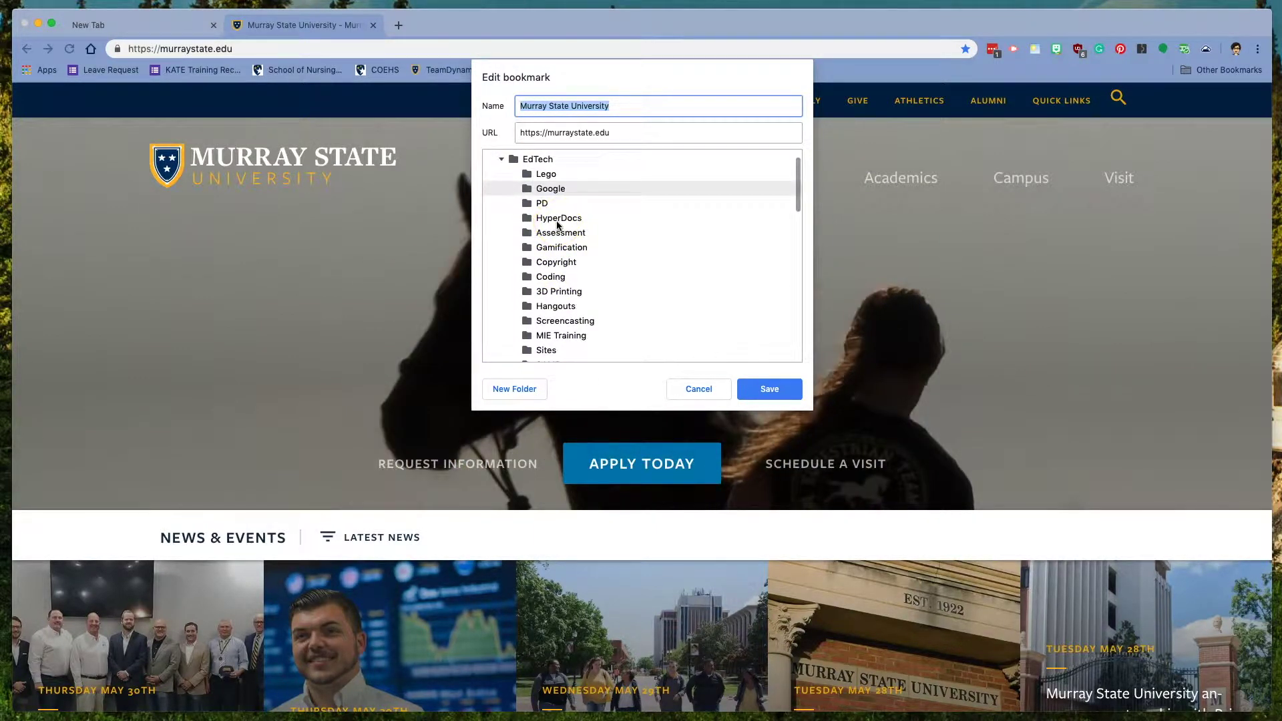
{"action": "scroll", "coordinate": [557, 225], "scroll_direction": "down", "scroll_amount": 10}
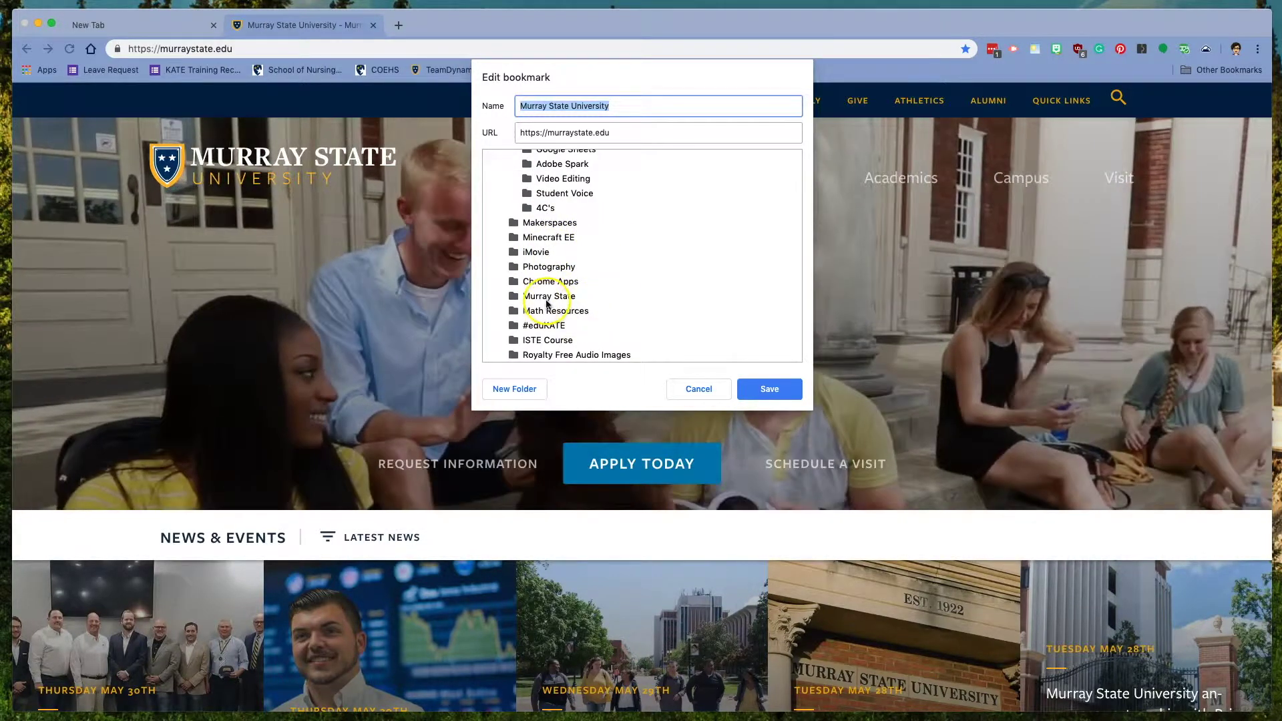
{"action": "left_click", "coordinate": [546, 295]}
{"action": "scroll", "coordinate": [546, 300], "scroll_direction": "up", "scroll_amount": 3}
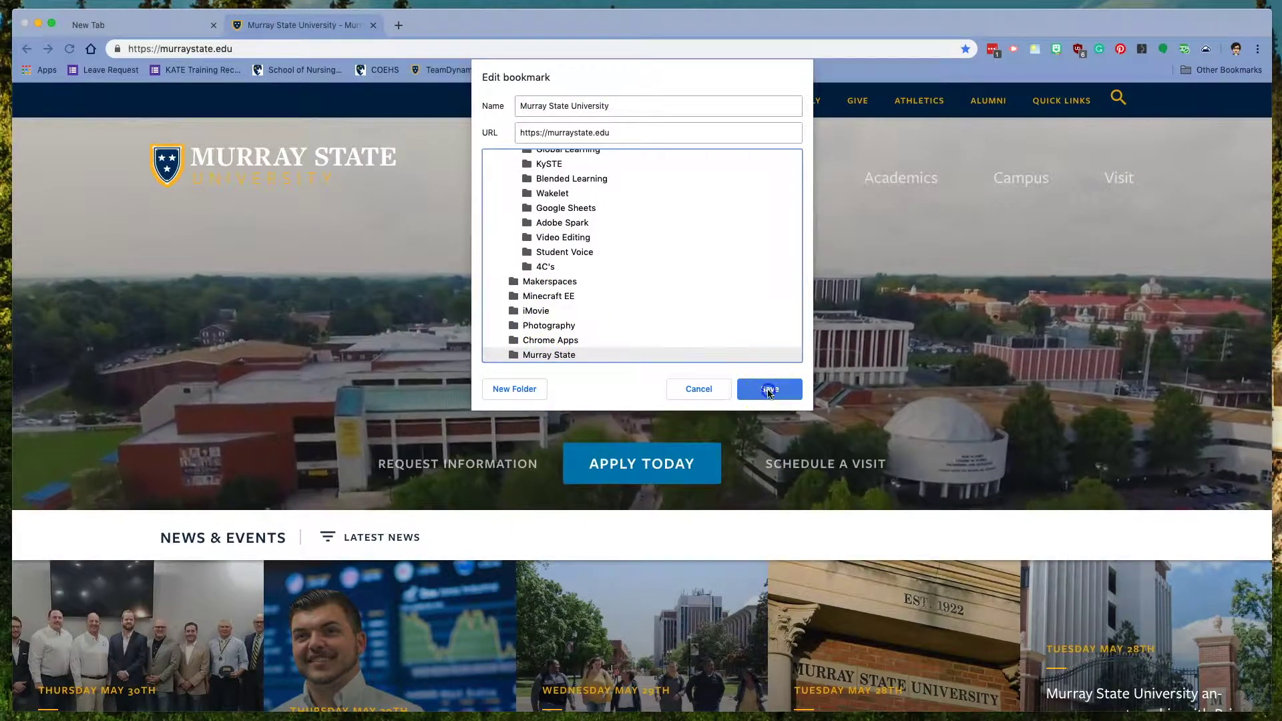
{"action": "left_click", "coordinate": [769, 390]}
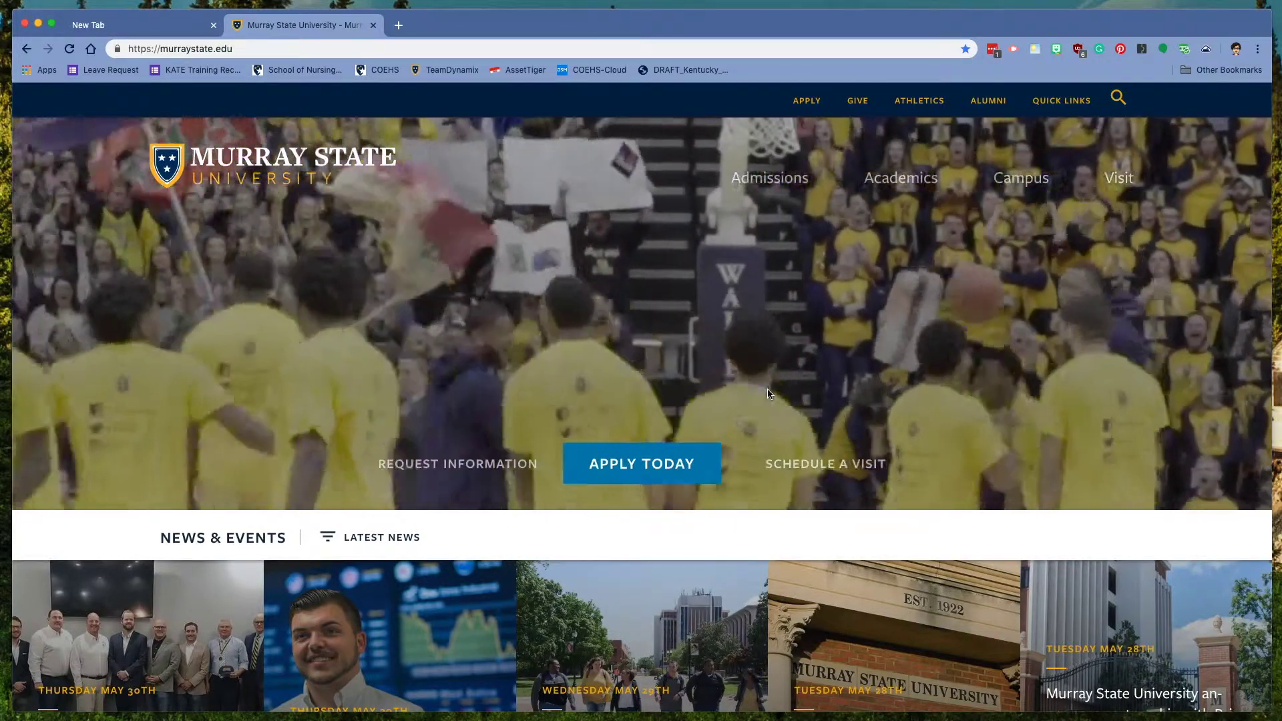
{"action": "left_click", "coordinate": [752, 263]}
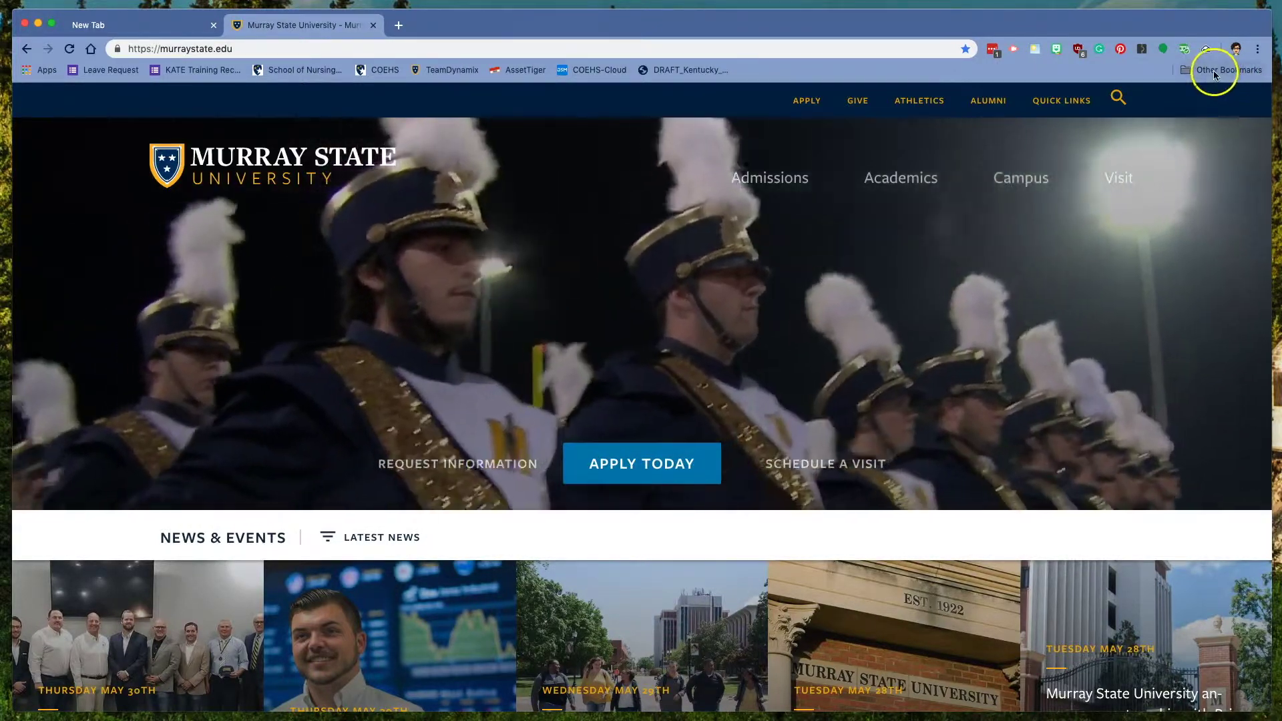
Step: Check the Murray State folder under Other Bookmarks
{"action": "left_click", "coordinate": [1215, 70]}
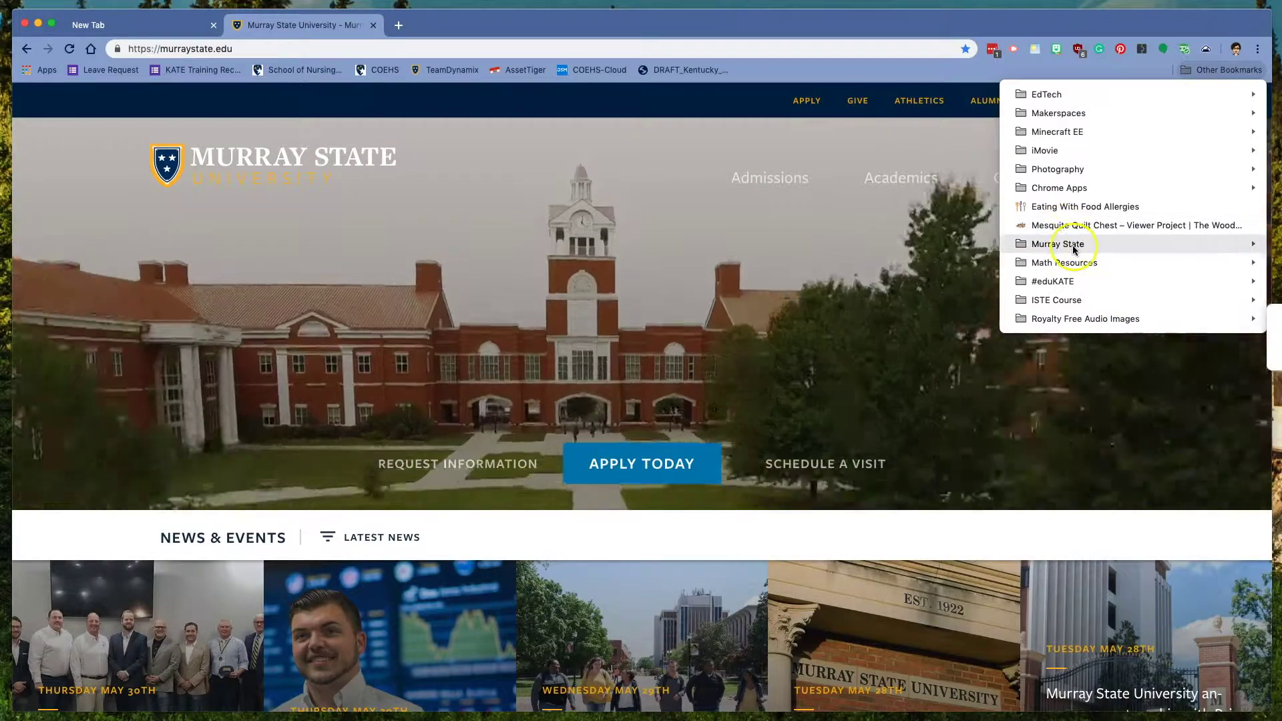
{"action": "mouse_move", "coordinate": [1057, 244]}
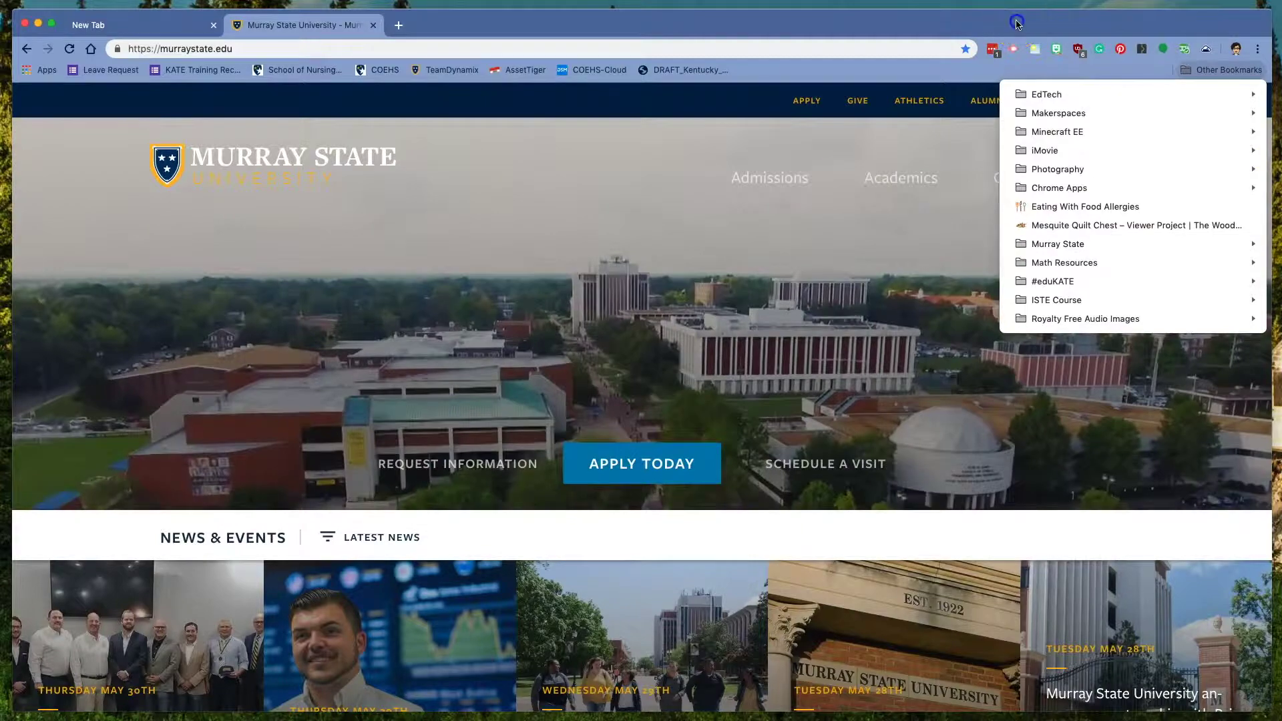
{"action": "left_click", "coordinate": [1016, 24]}
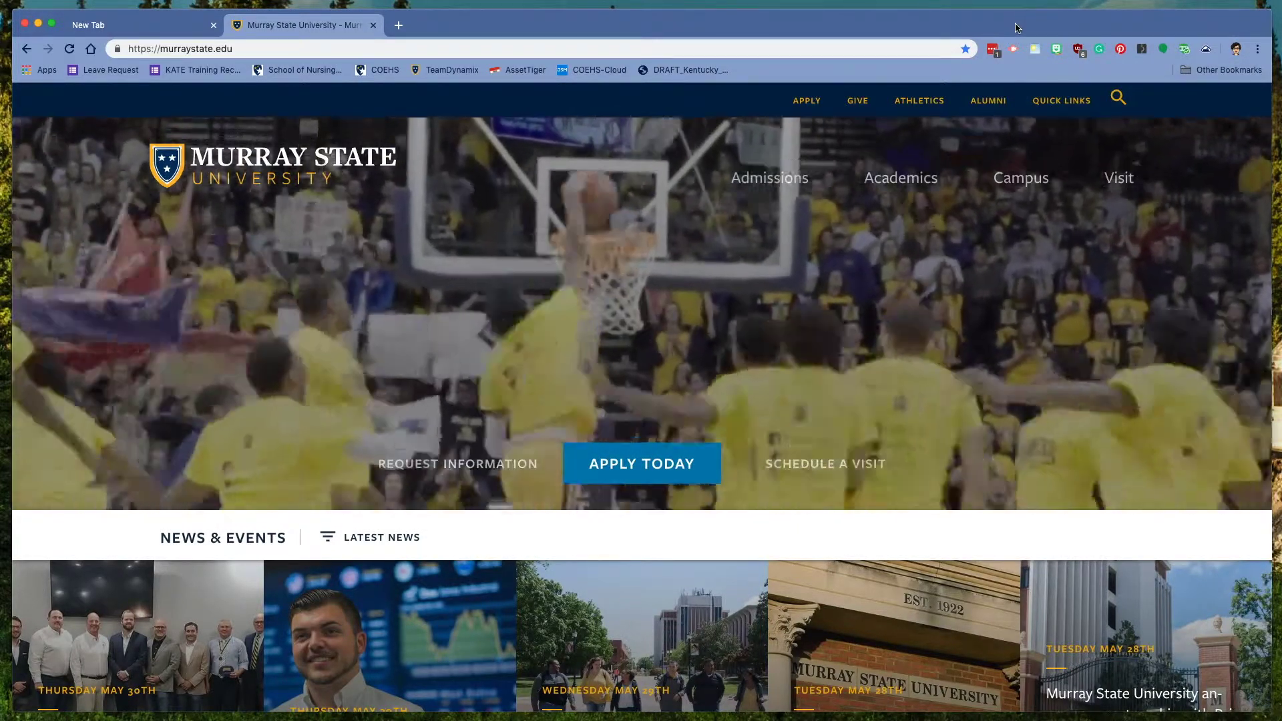
{"action": "left_click", "coordinate": [742, 4]}
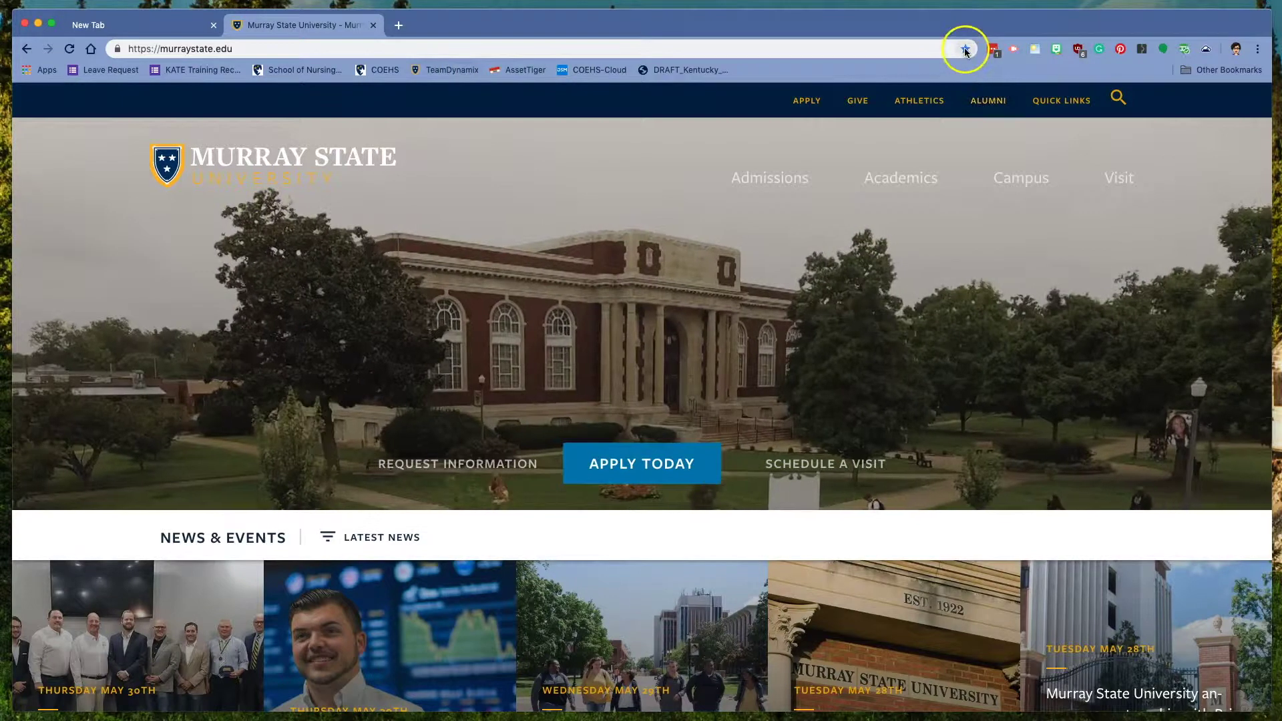
Step: Move the Murray State University bookmark to the Bookmarks Bar folder and rename it MSU
{"action": "left_click", "coordinate": [964, 49]}
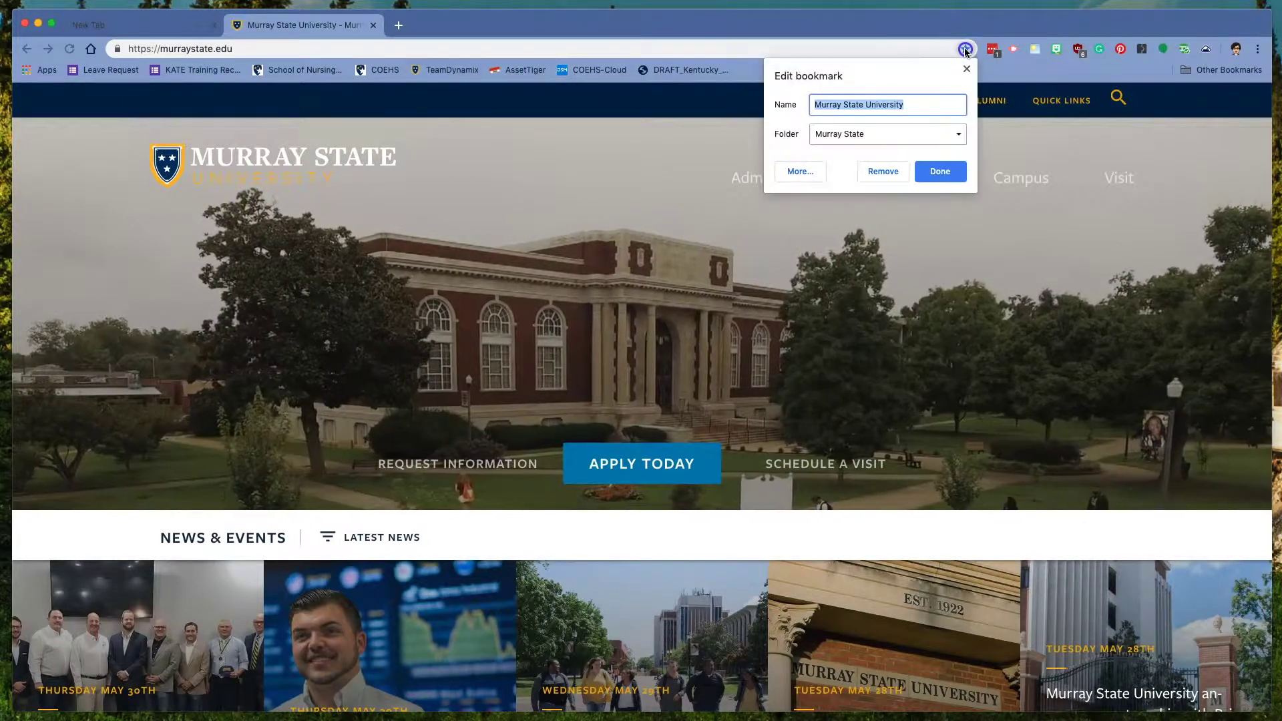
{"action": "left_click", "coordinate": [957, 134]}
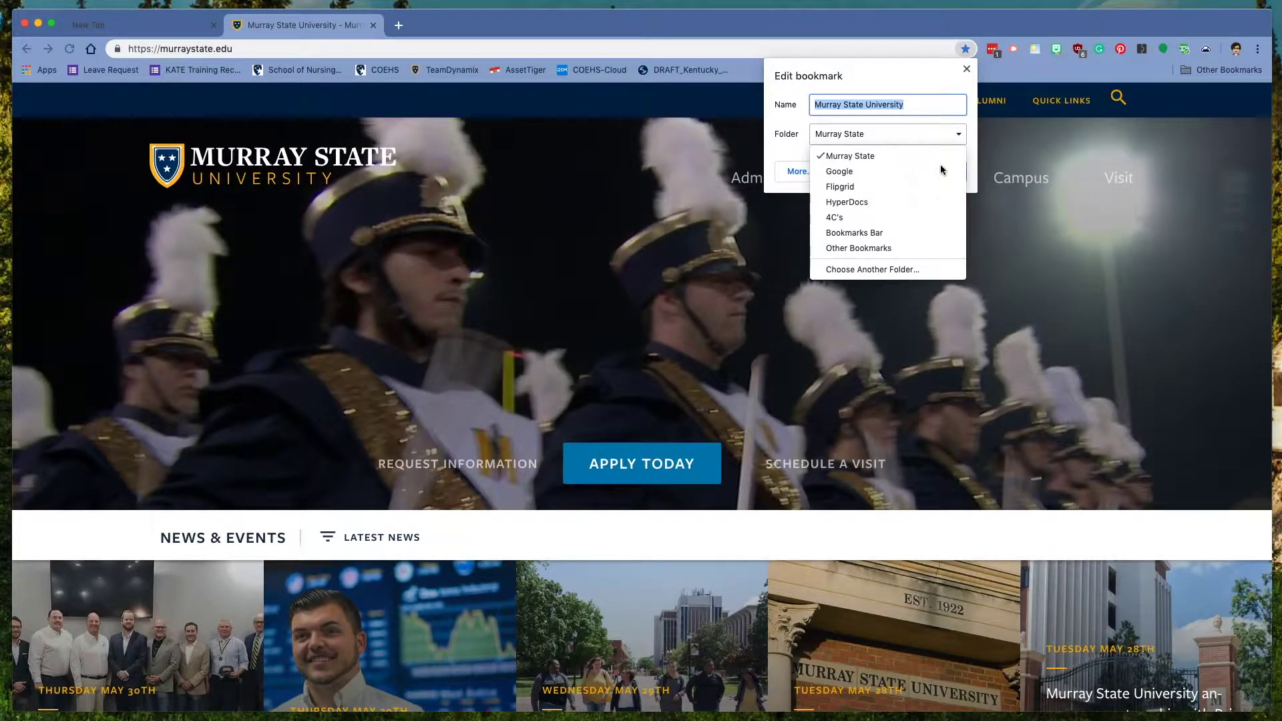
{"action": "left_click", "coordinate": [888, 232]}
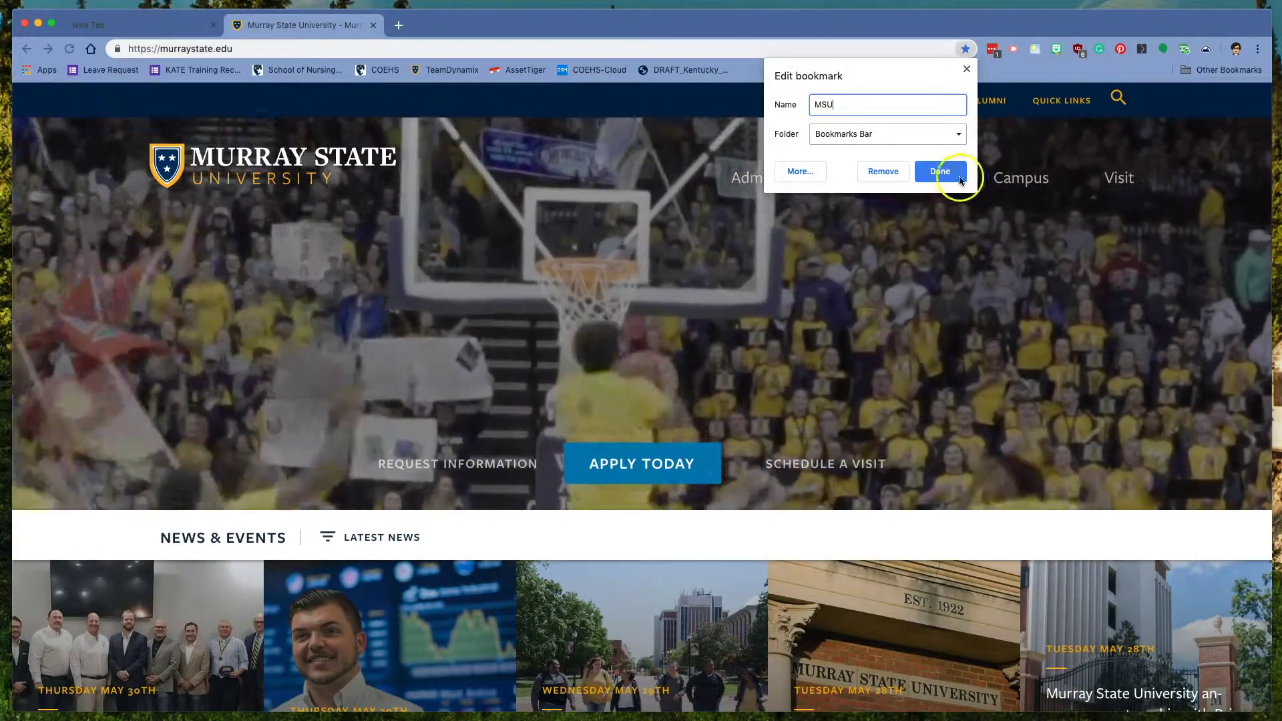
{"action": "left_click", "coordinate": [942, 174]}
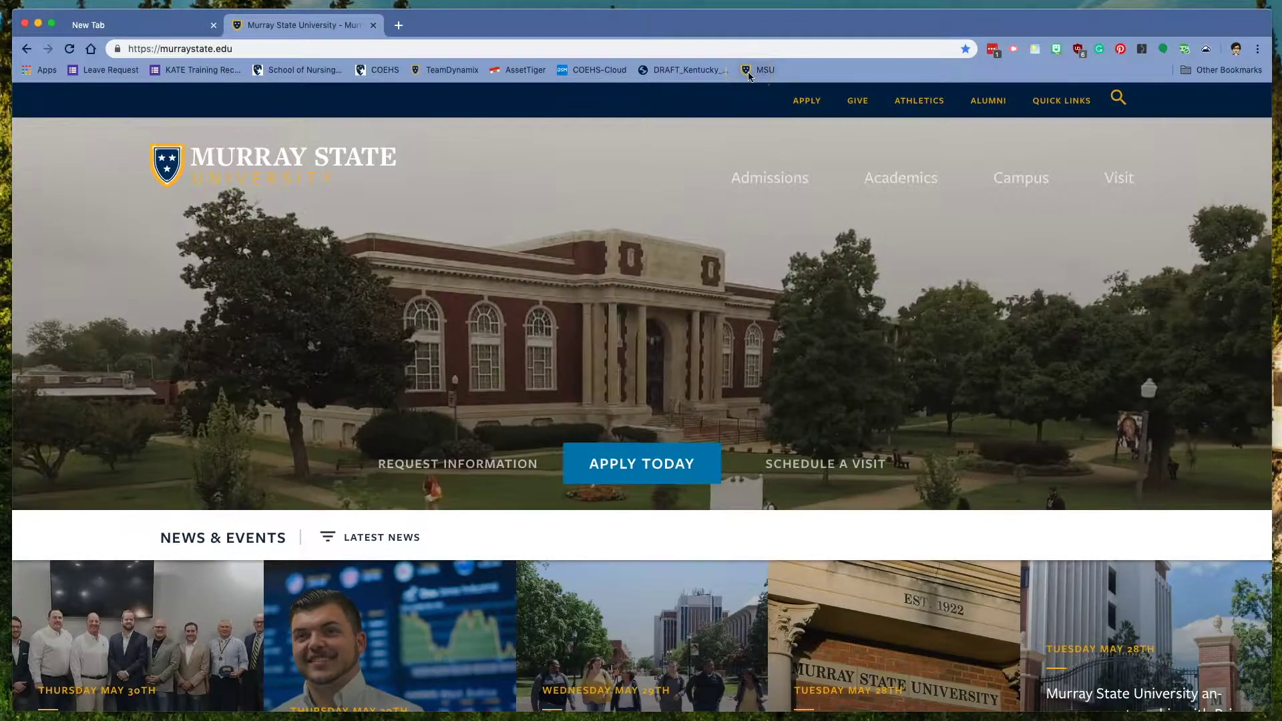
Step: Shorten the name of the KATE training form's bookmark to "KATE Training Record" and save the change
{"action": "left_click", "coordinate": [748, 74]}
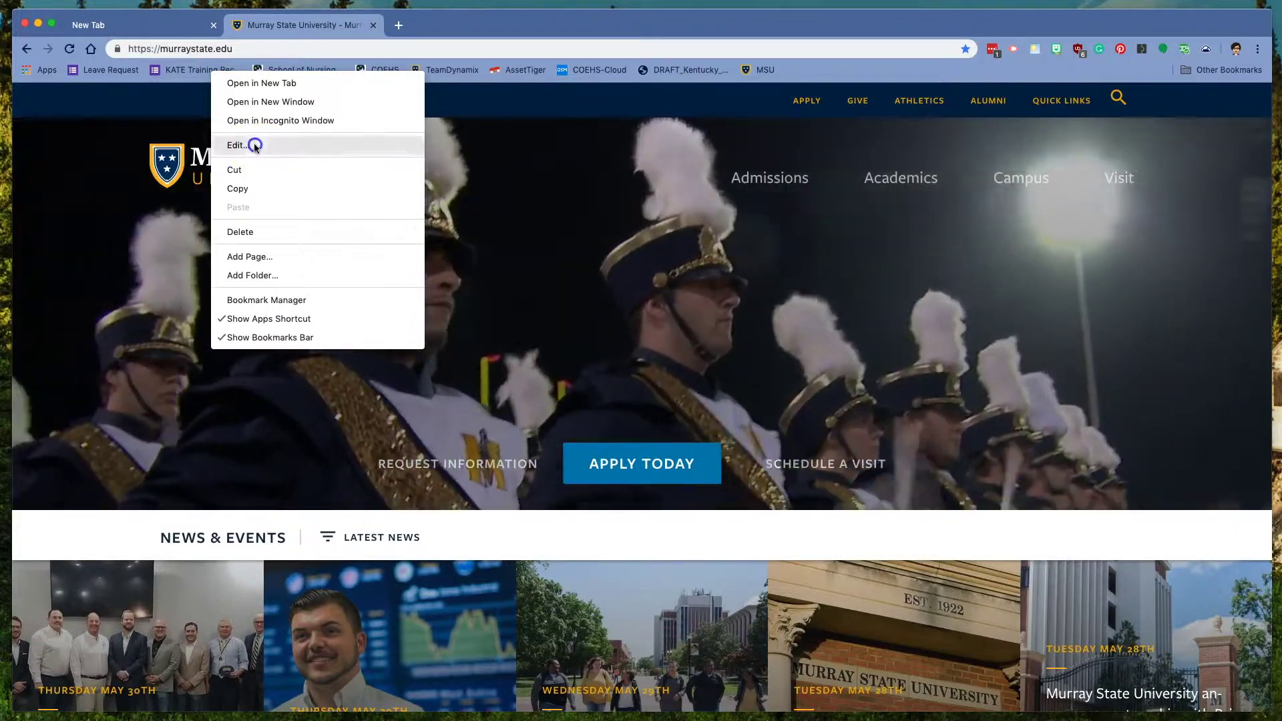
{"action": "left_click", "coordinate": [238, 144]}
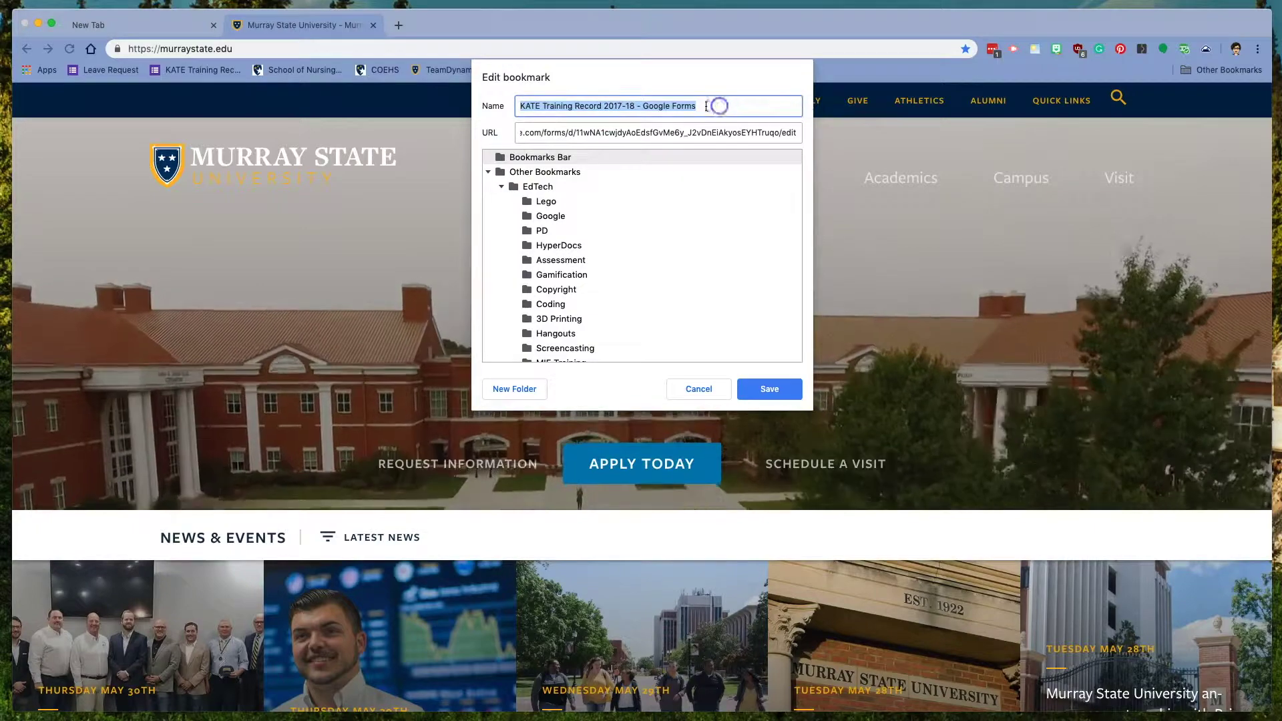
{"action": "left_click_drag", "start_coordinate": [706, 105], "coordinate": [604, 107]}
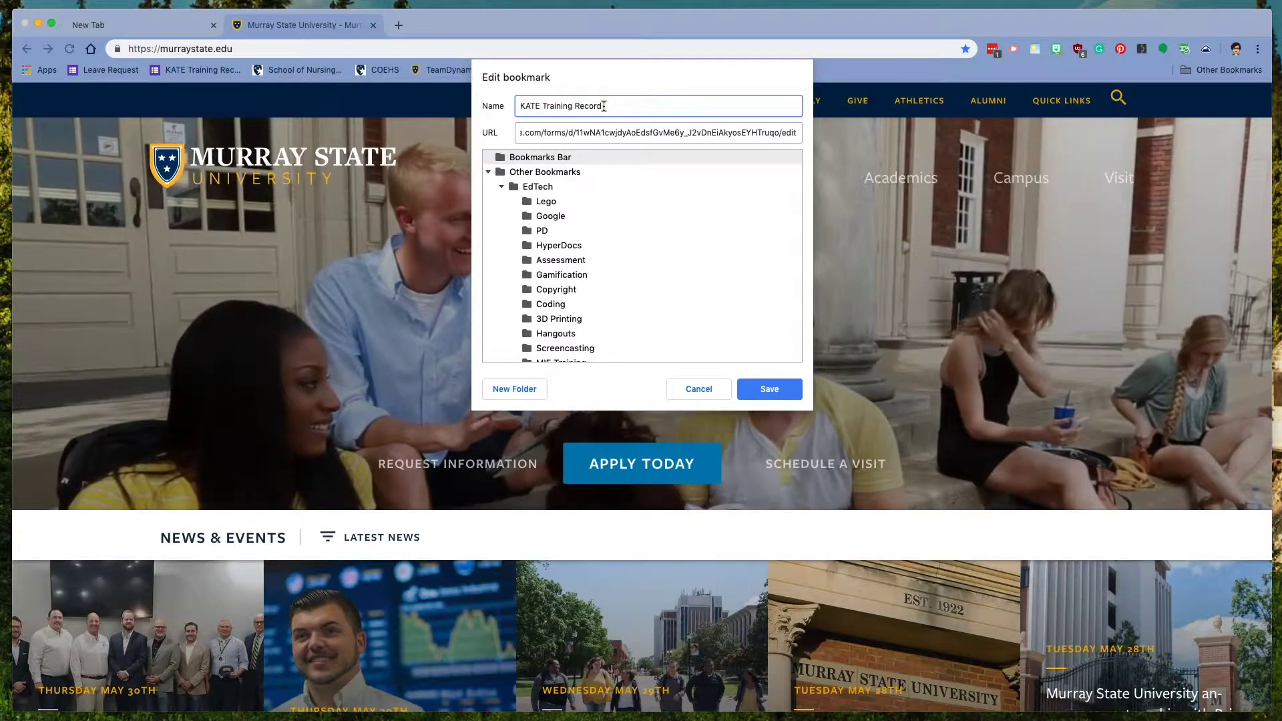
{"action": "key", "text": "BackSpace"}
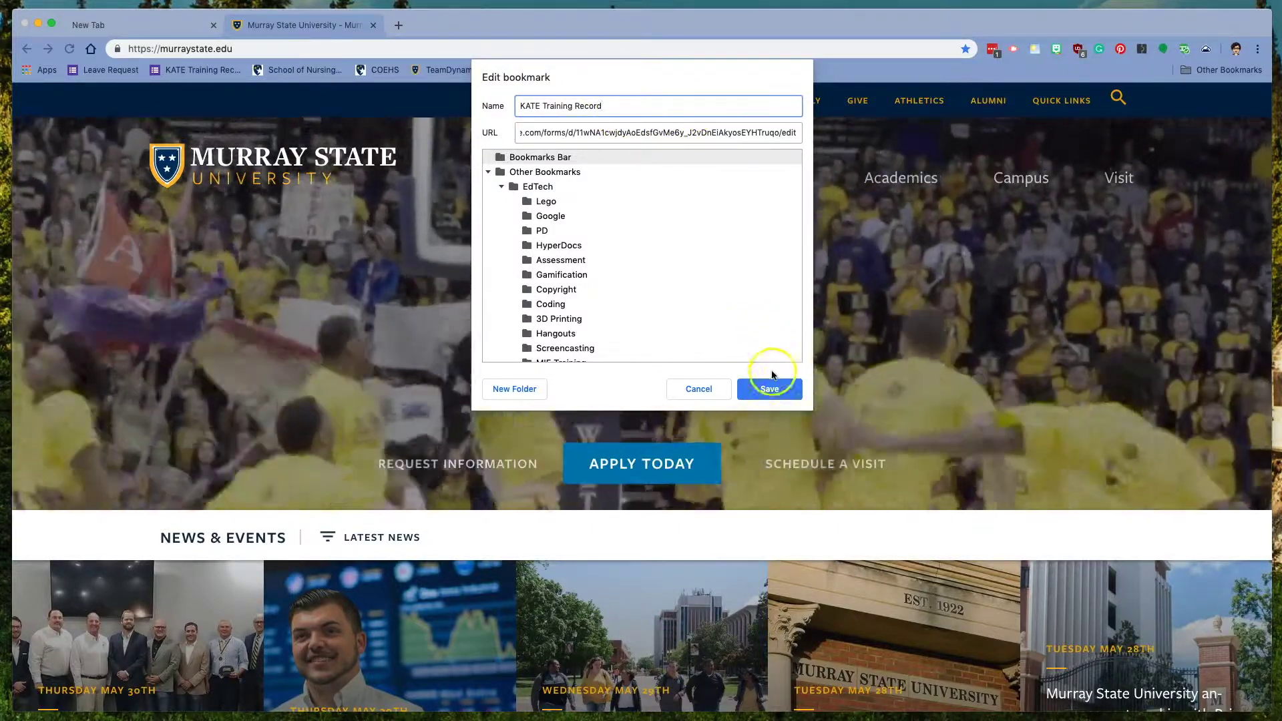
{"action": "left_click", "coordinate": [769, 388]}
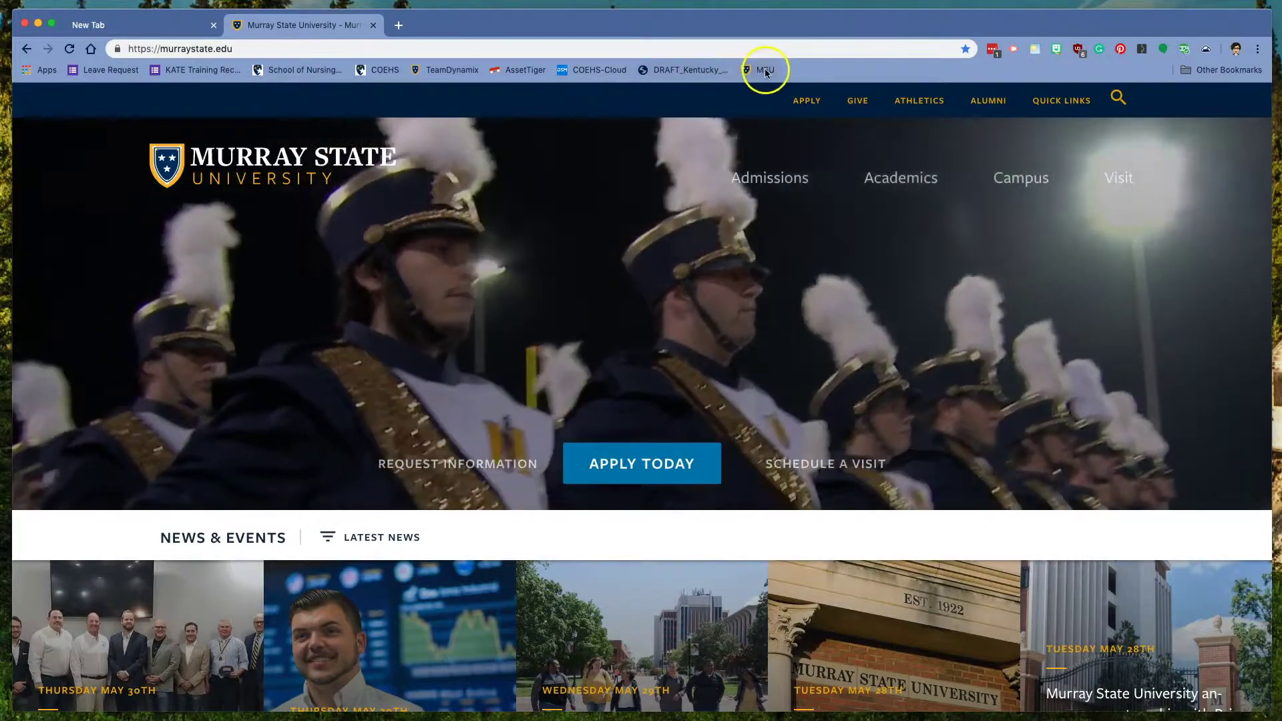
{"action": "right_click", "coordinate": [765, 70]}
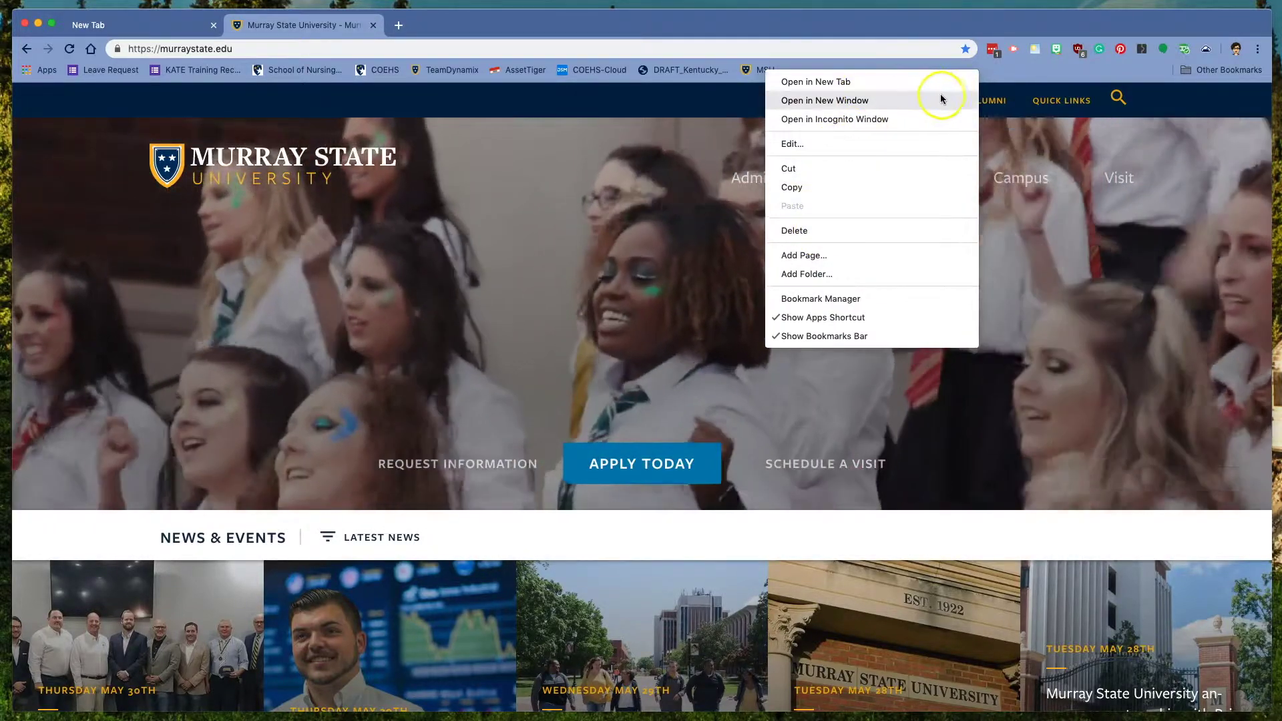
{"action": "left_click", "coordinate": [1044, 75]}
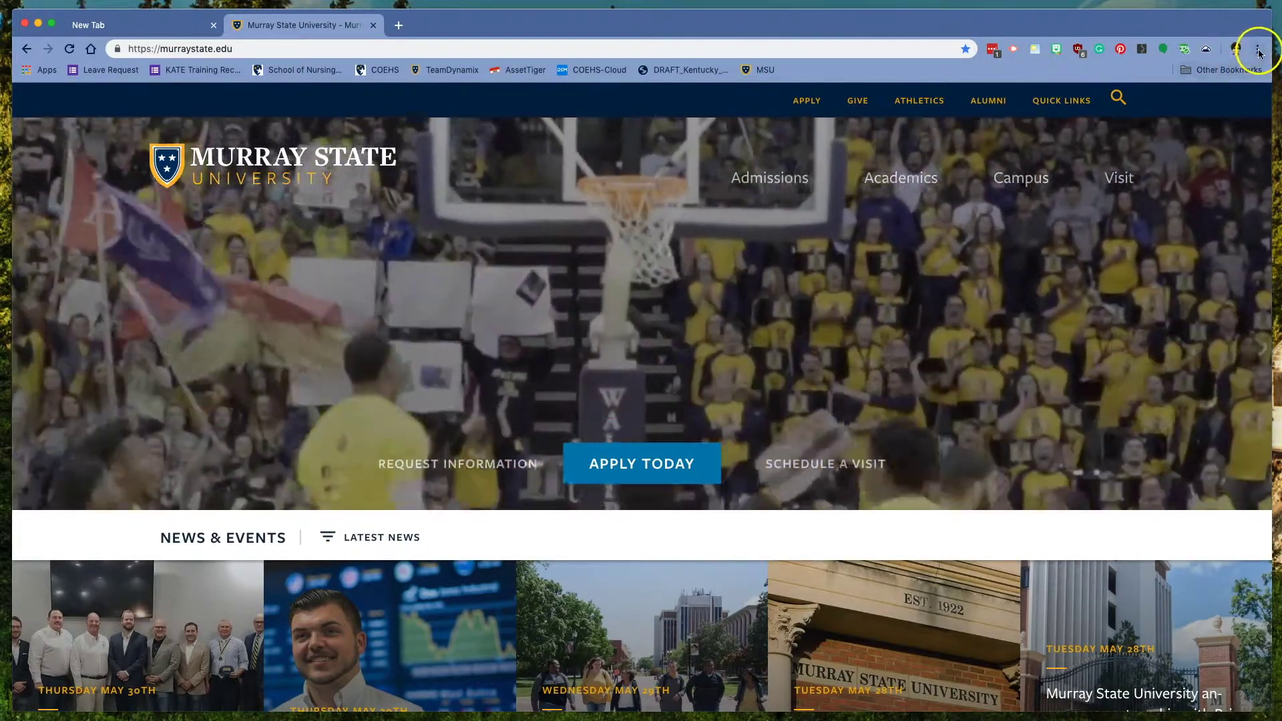
Step: Open the bookmark manager and look through its folder tree
{"action": "left_click", "coordinate": [1257, 50]}
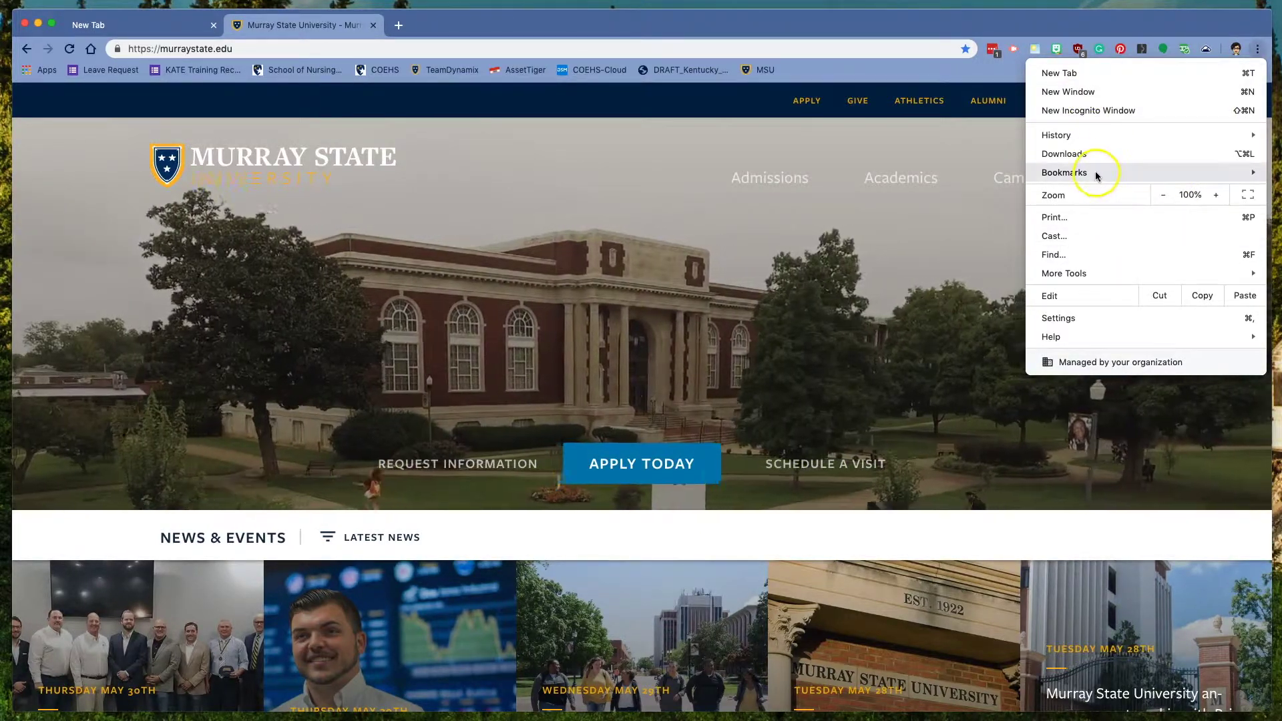
{"action": "left_click", "coordinate": [1095, 174]}
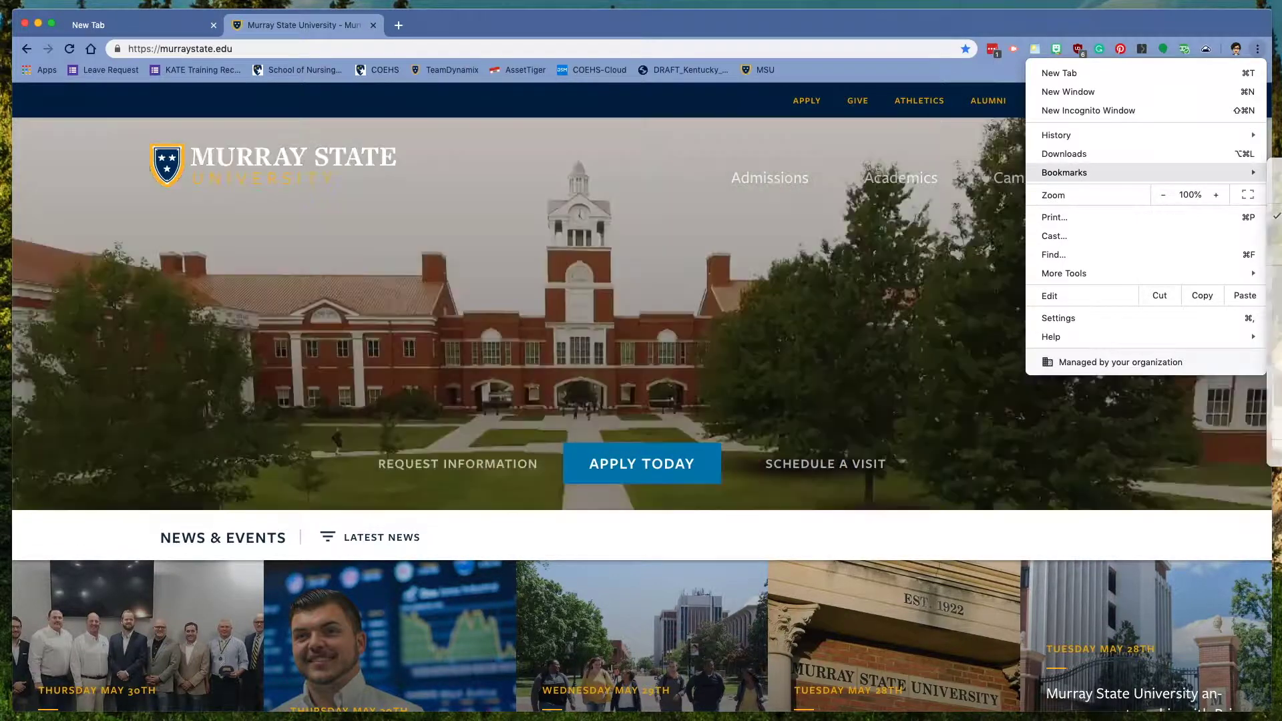
{"action": "left_click", "coordinate": [1275, 253]}
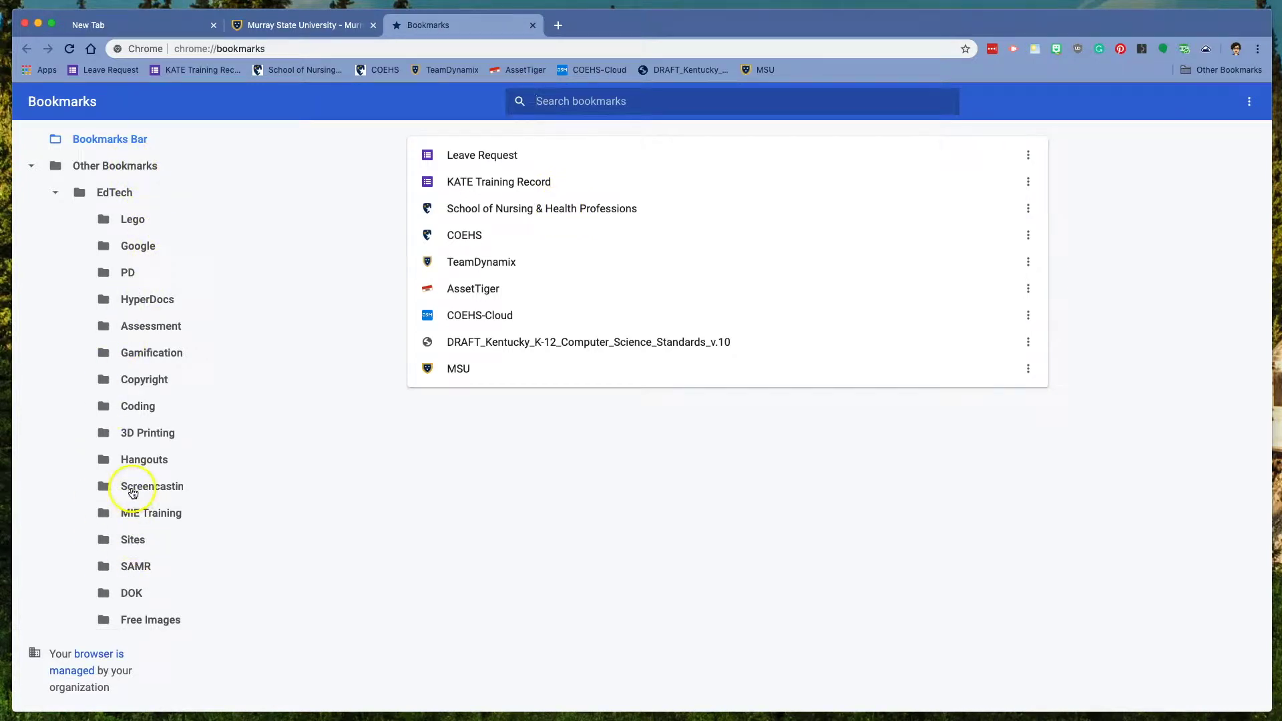
{"action": "scroll", "coordinate": [132, 494], "scroll_direction": "down", "scroll_amount": 4}
{"action": "scroll", "coordinate": [134, 494], "scroll_direction": "down", "scroll_amount": 20}
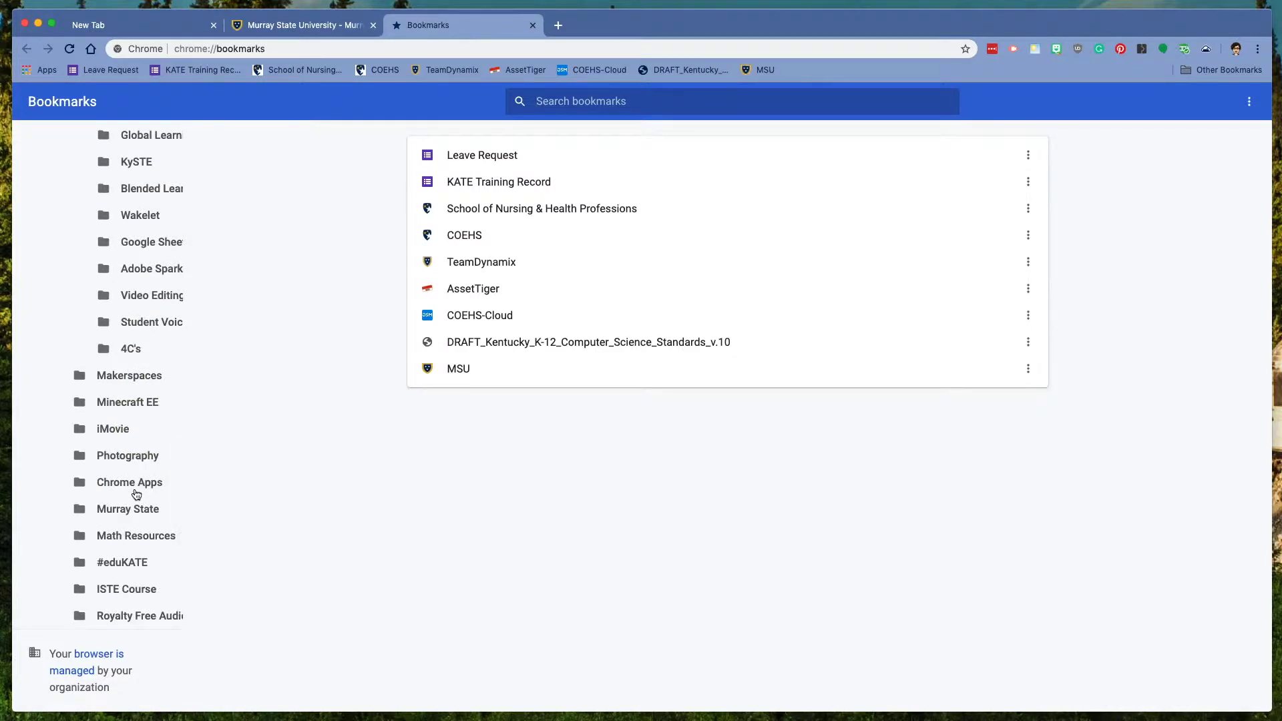
{"action": "scroll", "coordinate": [136, 494], "scroll_direction": "up", "scroll_amount": 20}
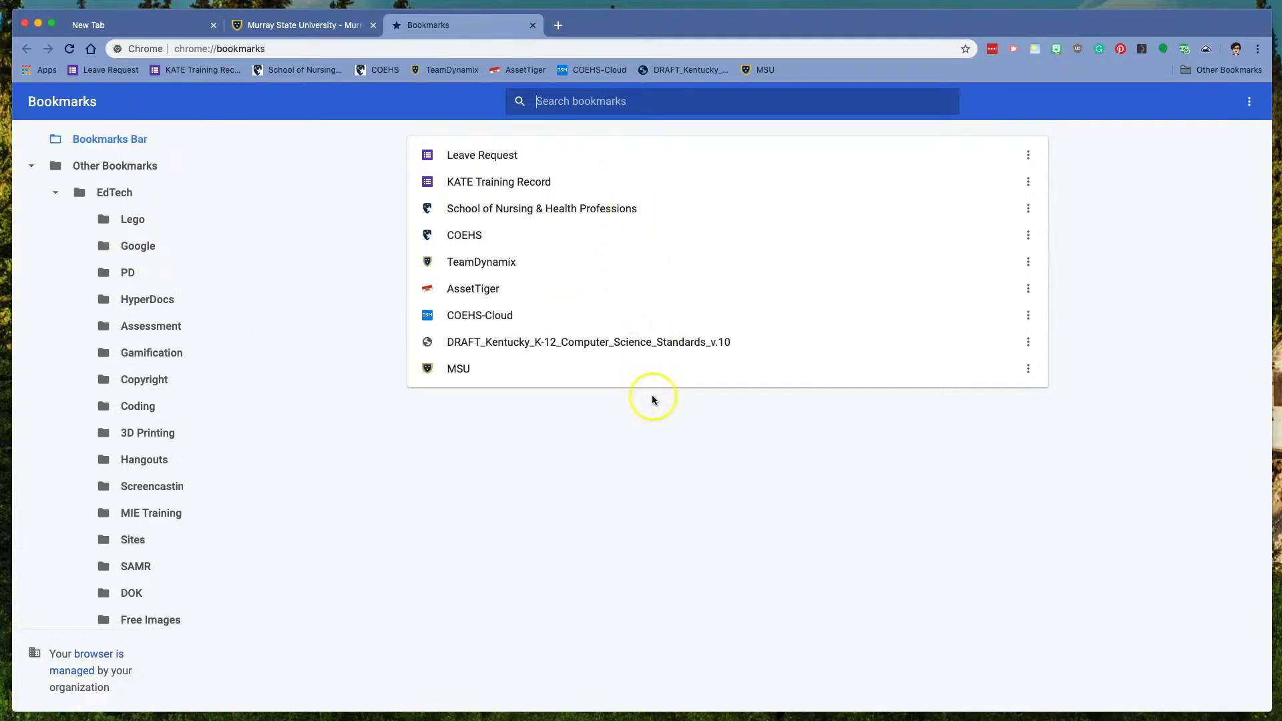
Step: Show the contents of Other Bookmarks in the bookmark manager and review its folders
{"action": "left_click", "coordinate": [95, 167]}
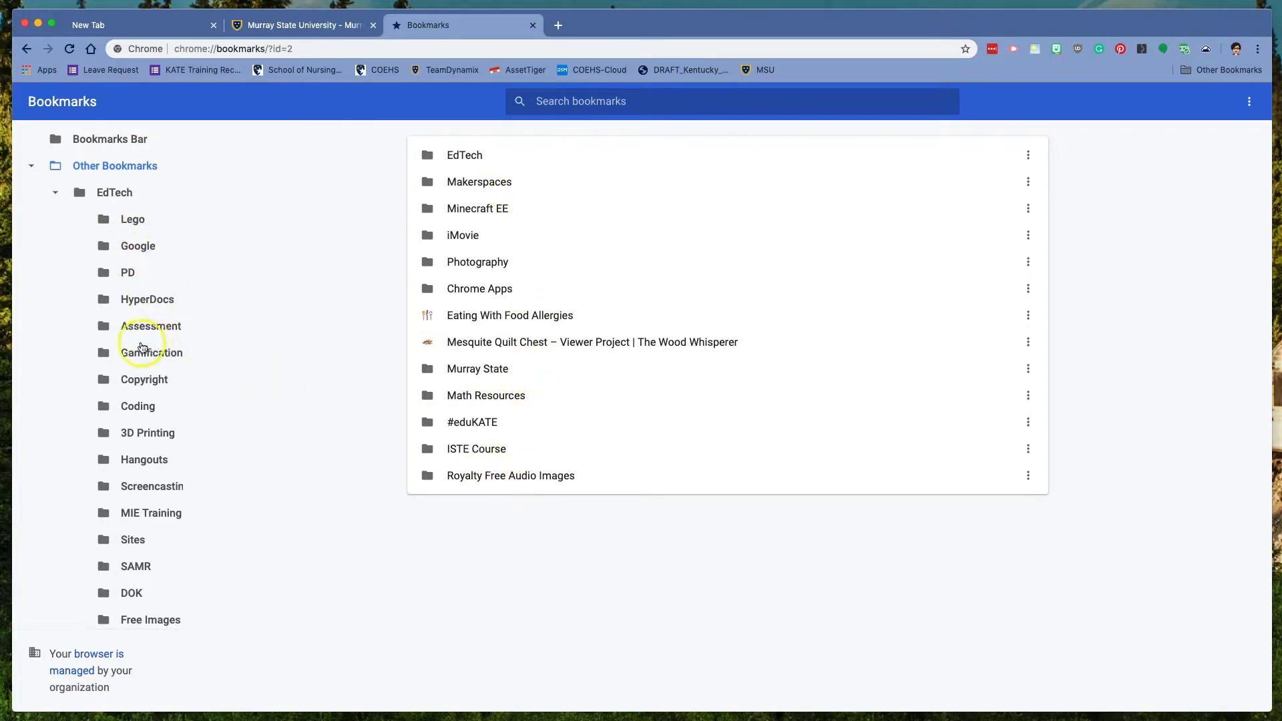
{"action": "scroll", "coordinate": [139, 347], "scroll_direction": "down", "scroll_amount": 20}
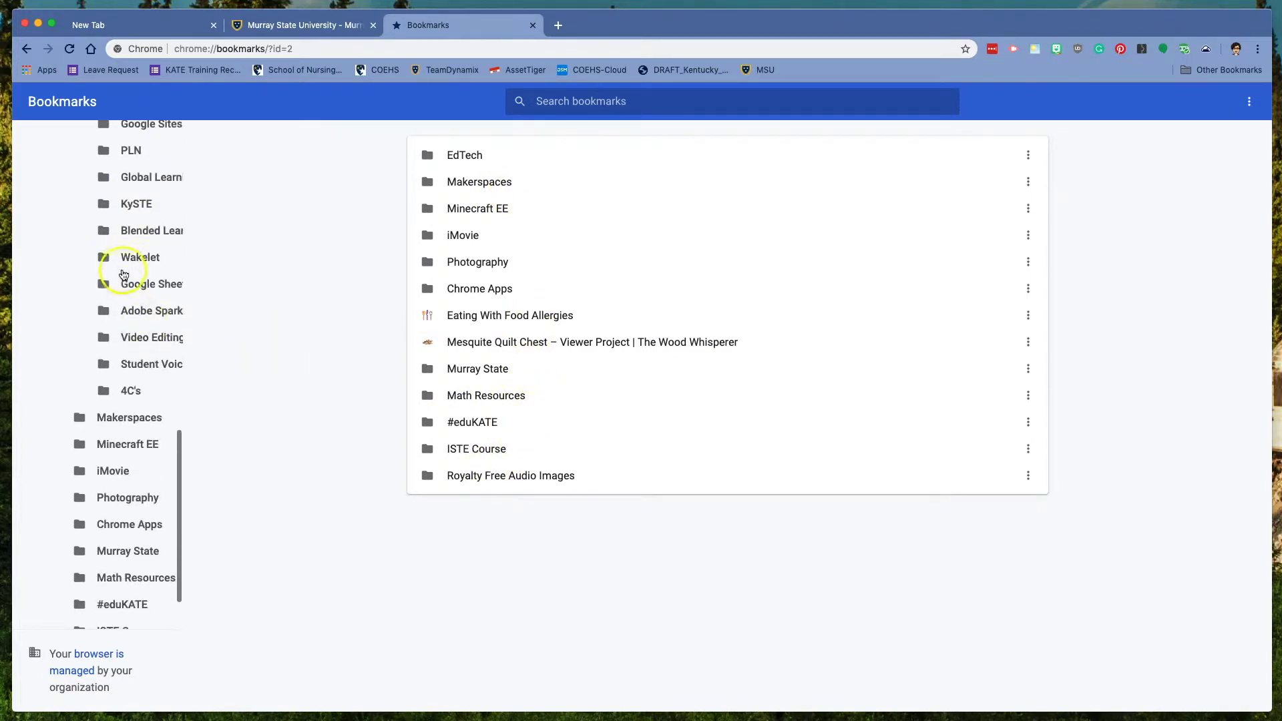
{"action": "scroll", "coordinate": [125, 554], "scroll_direction": "down", "scroll_amount": 2}
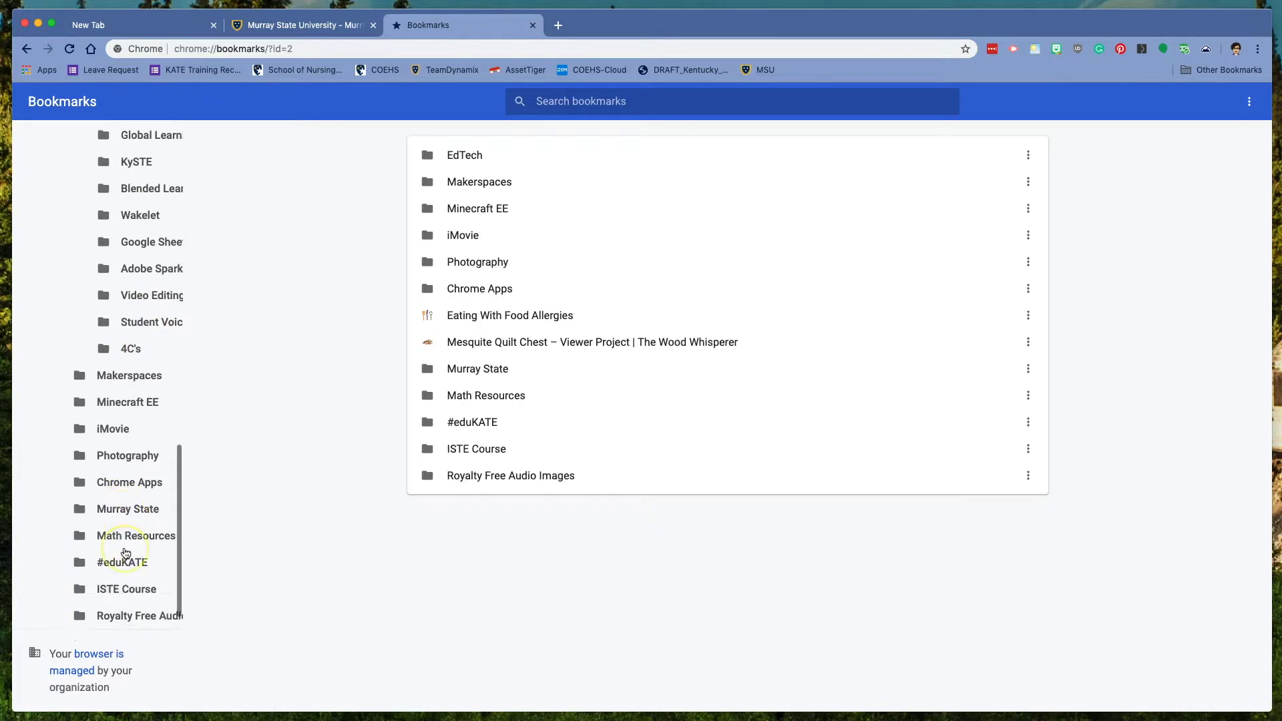
{"action": "scroll", "coordinate": [127, 538], "scroll_direction": "up", "scroll_amount": 20}
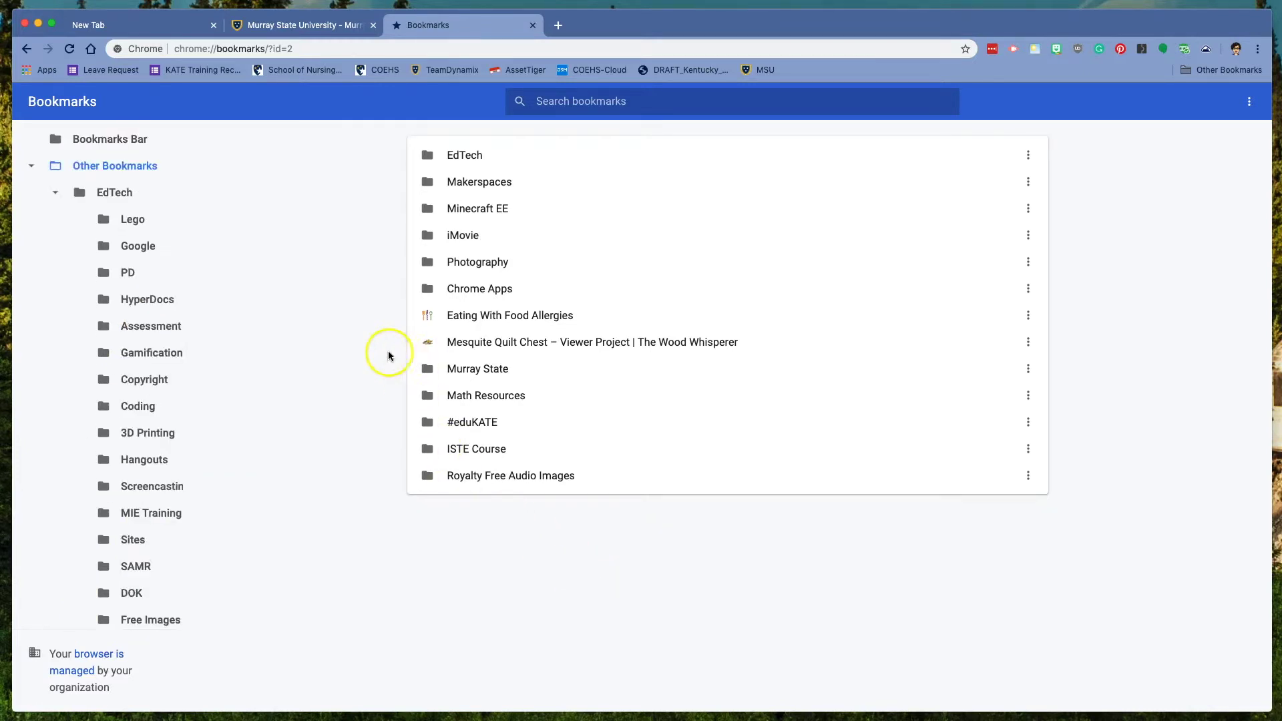